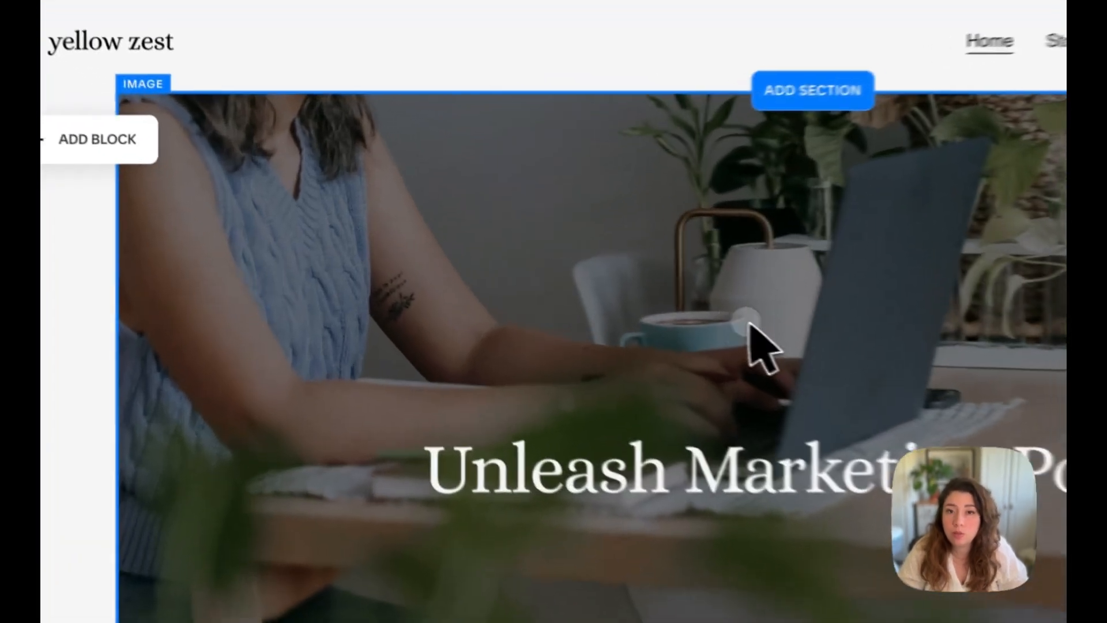
Open the hero image's settings and set its alternate filename to yellow zest_computer_webdesigner
left_click(514, 277)
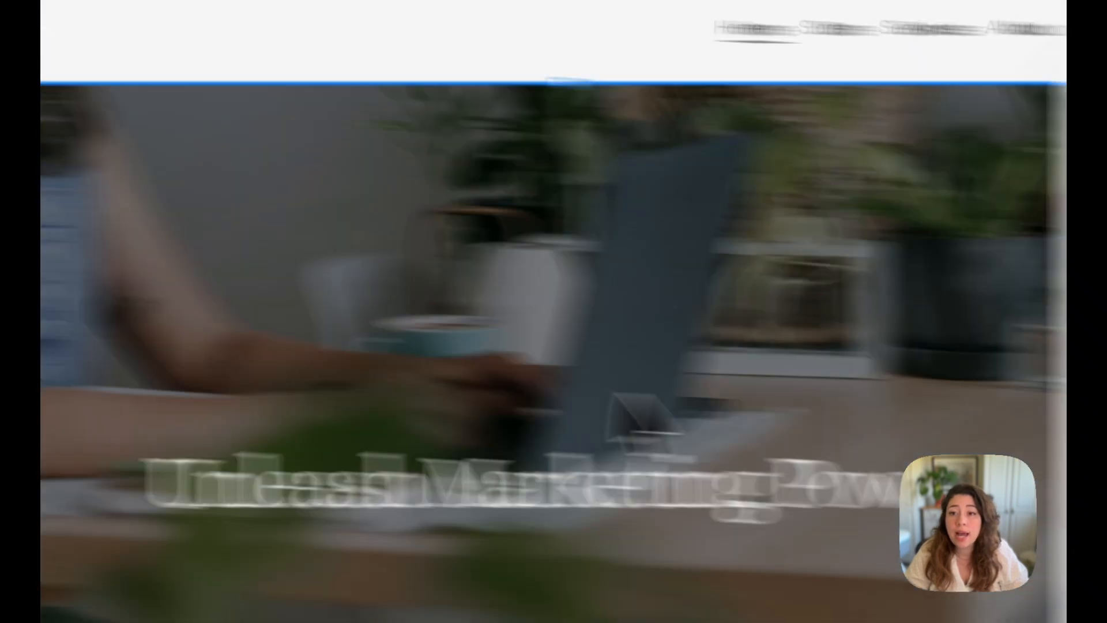
left_click_drag(833, 143, 560, 165)
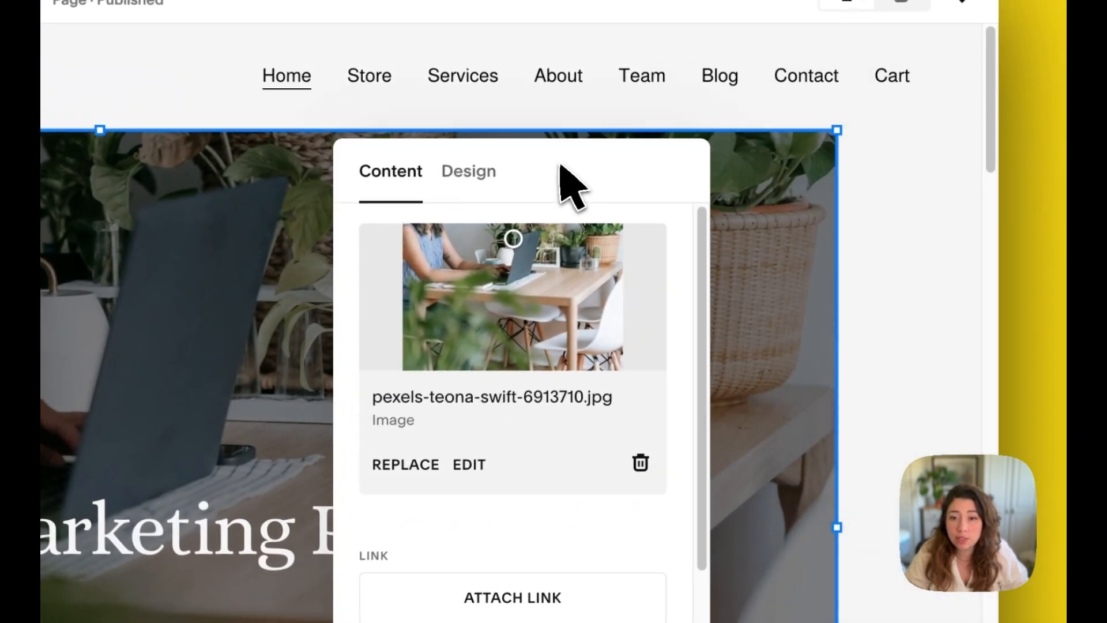
scroll(385, 563, "down", 1)
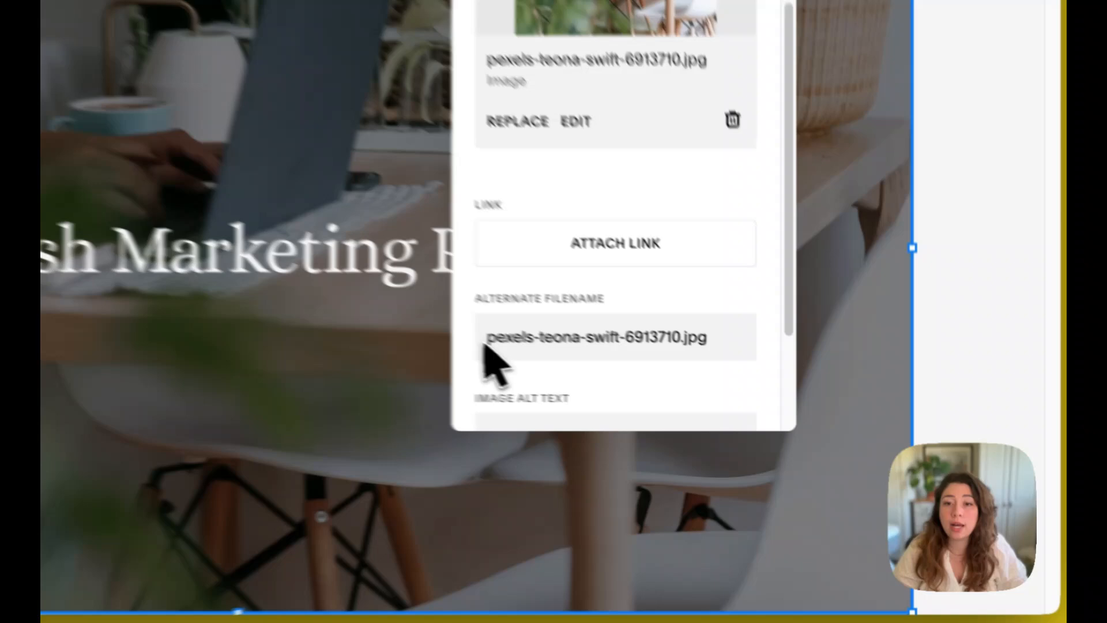
left_click(800, 405)
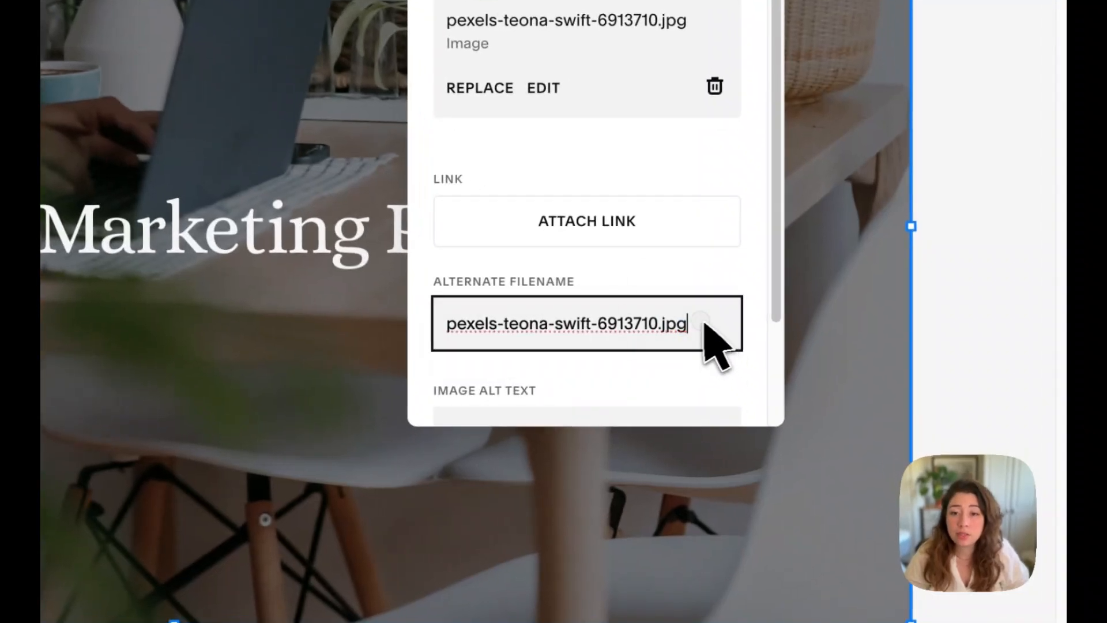
left_click_drag(708, 328, 420, 339)
type("YELLO")
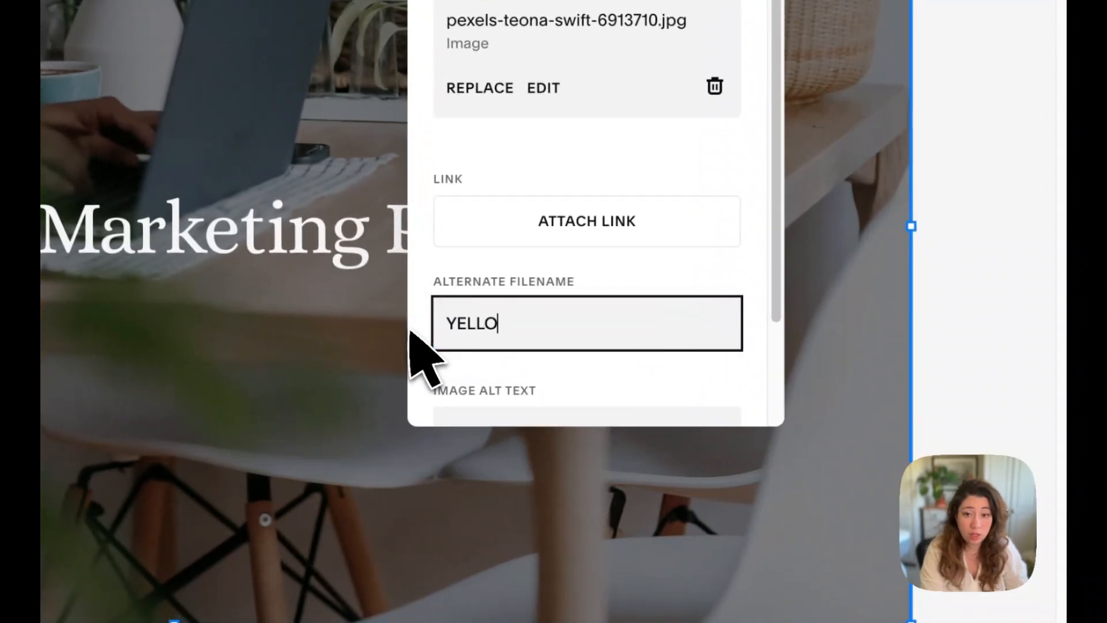
type("W")
key("BackSpace")
key("BackSpace")
key("BackSpace")
key("BackSpace")
key("BackSpace")
key("BackSpace")
type("Y")
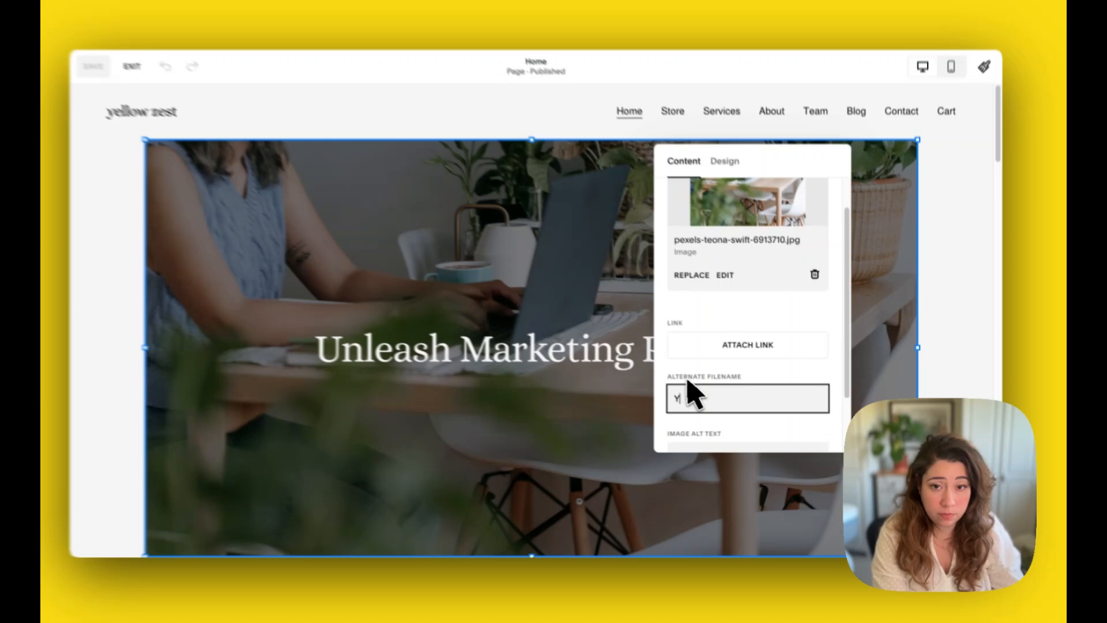
key("BackSpace")
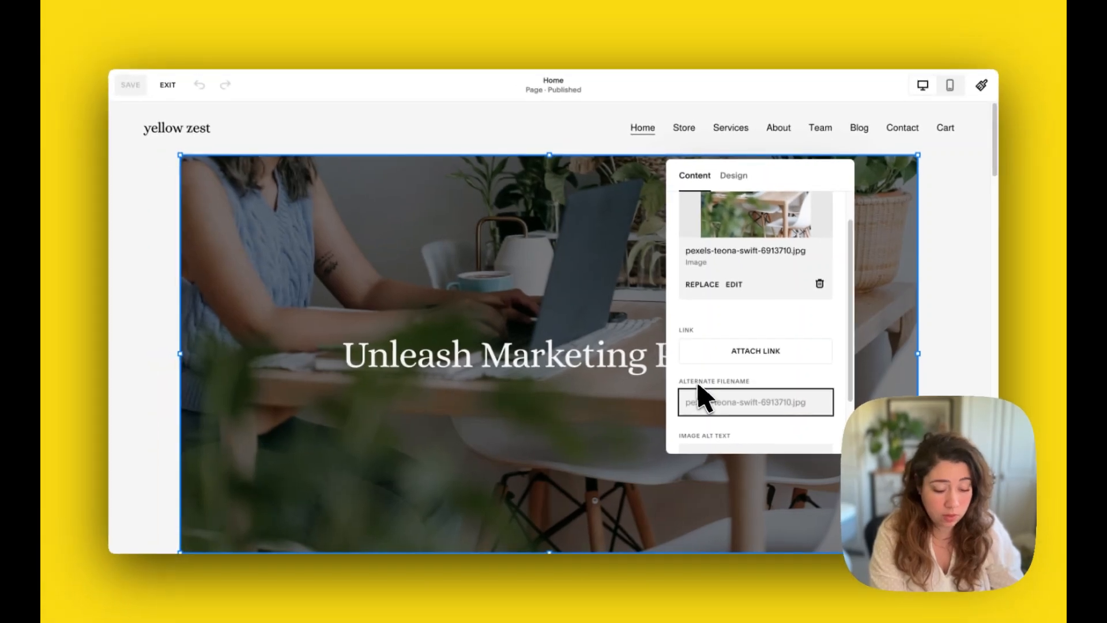
type("yellow-zest")
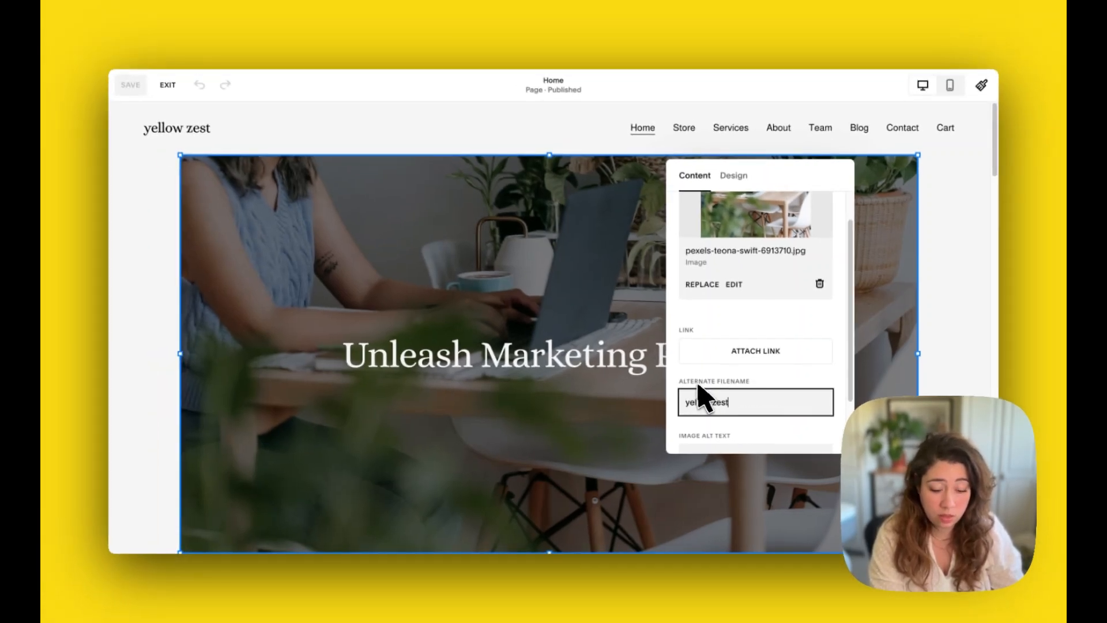
type("_compu")
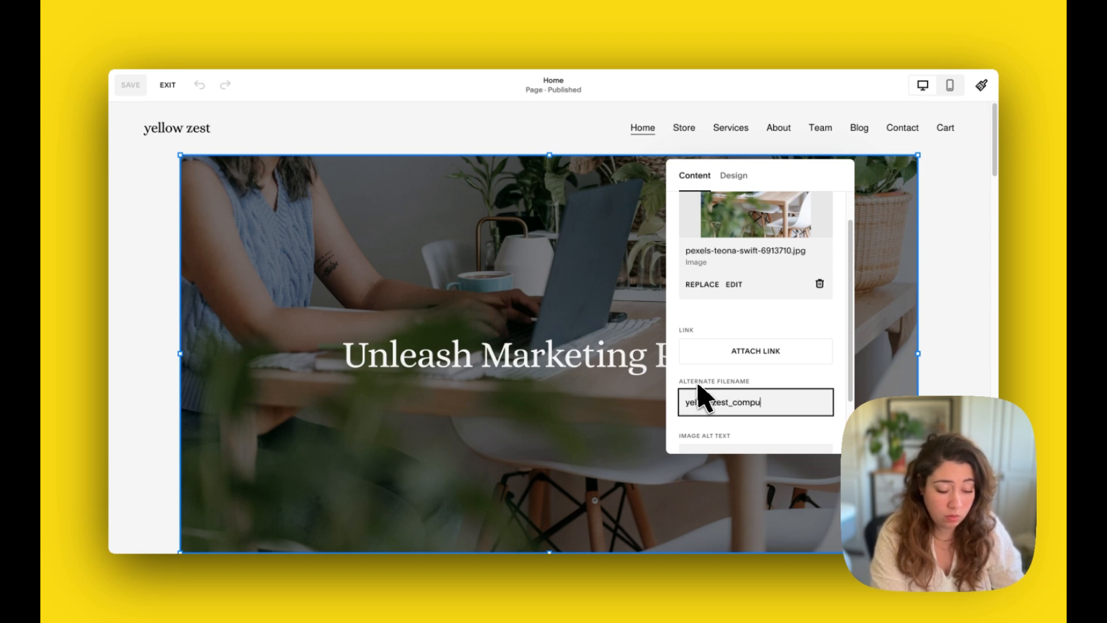
type("ter_")
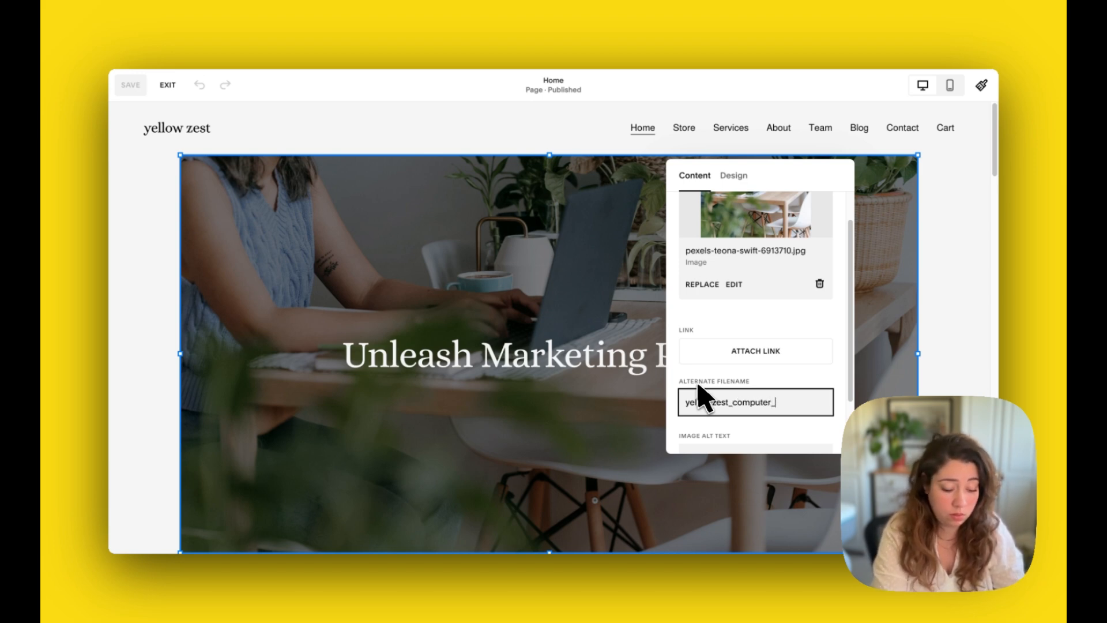
type("webdesigner")
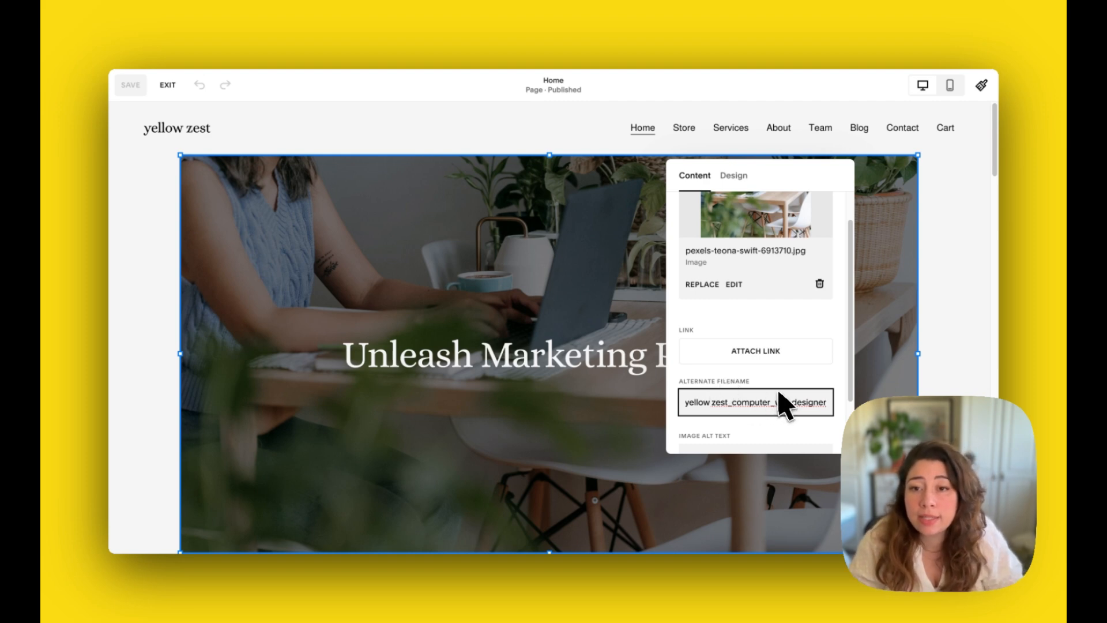
Enter woman-using-laptop-on-table-surrounded-by-plants as the hero image's alt text and close the image settings
scroll(796, 397, "down", 2)
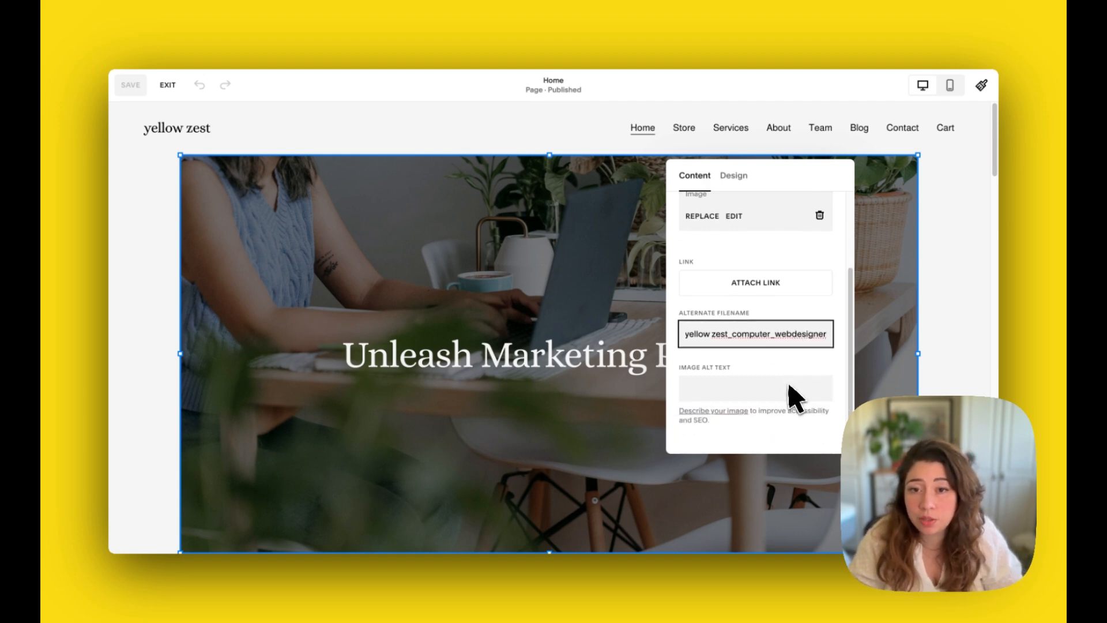
left_click(712, 391)
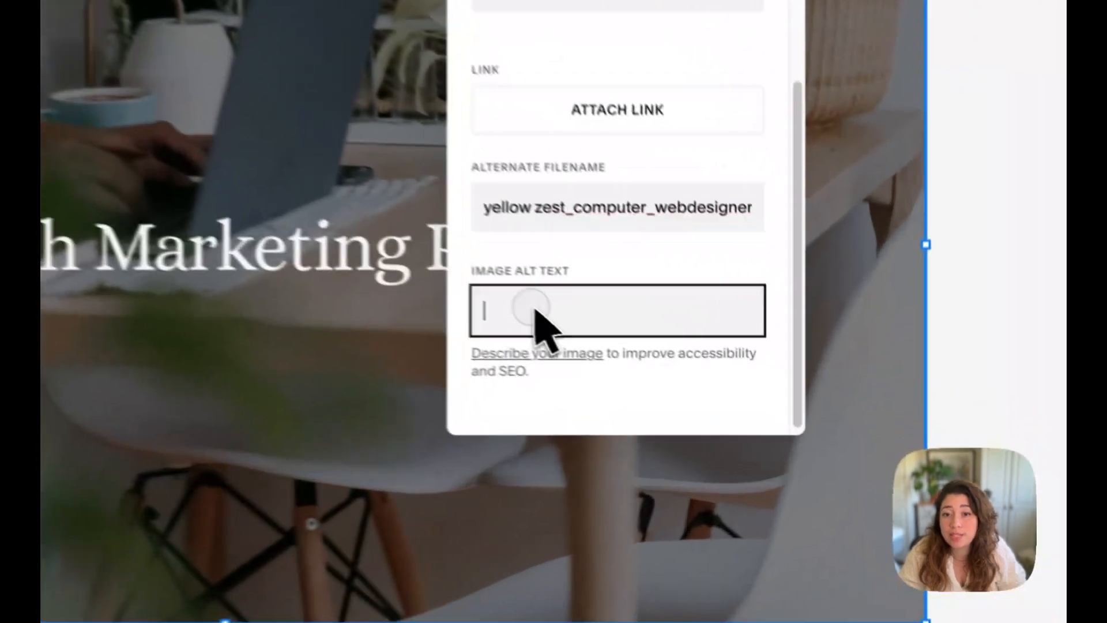
type("wo")
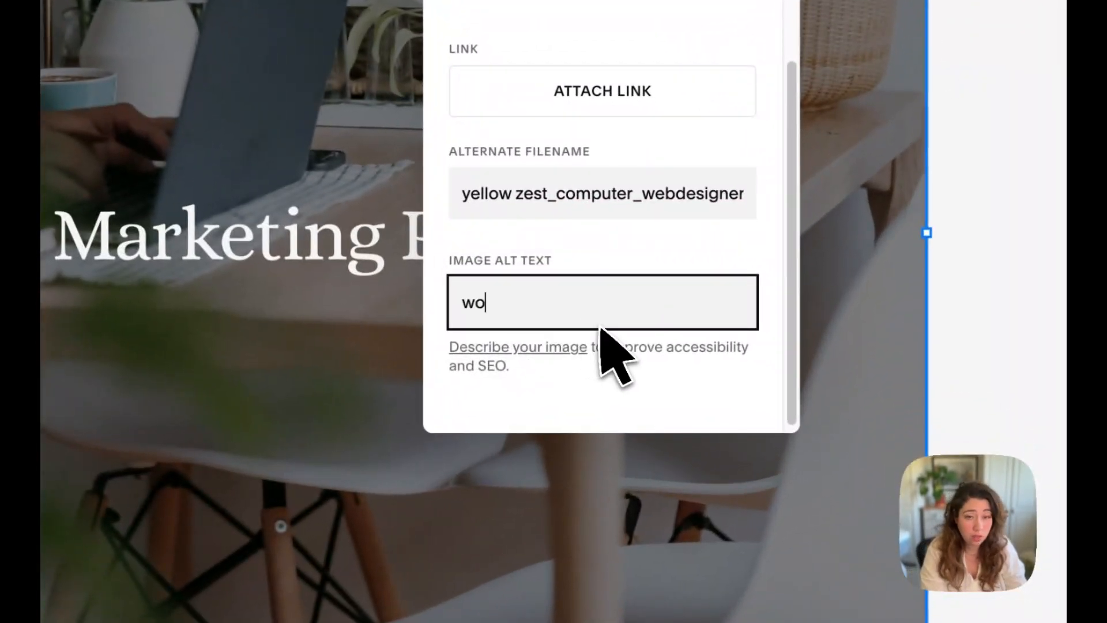
type("man")
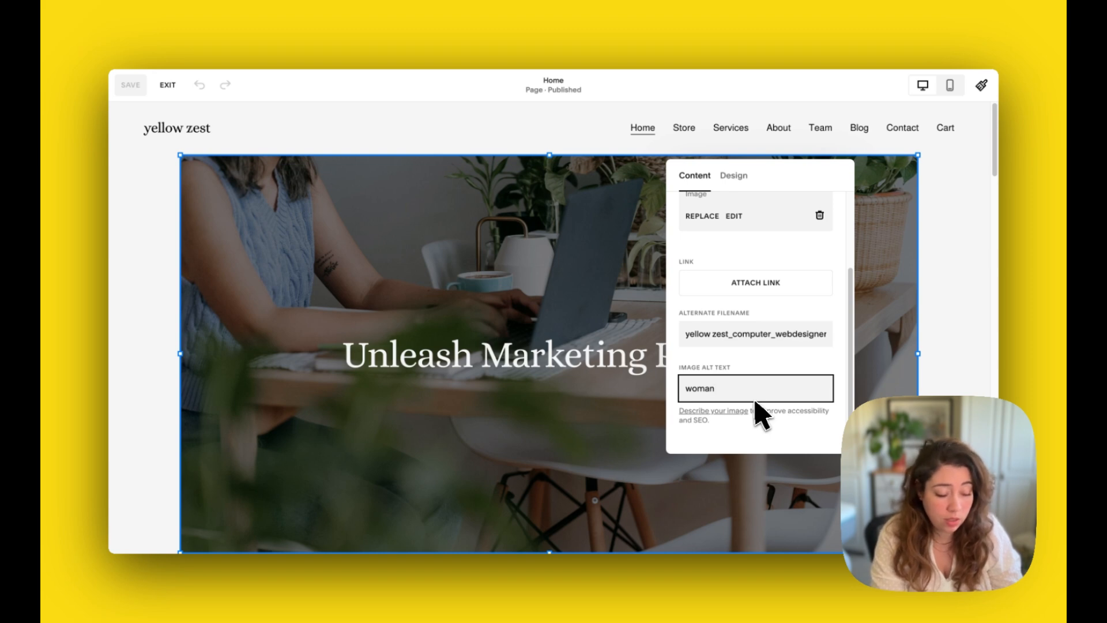
type("-using")
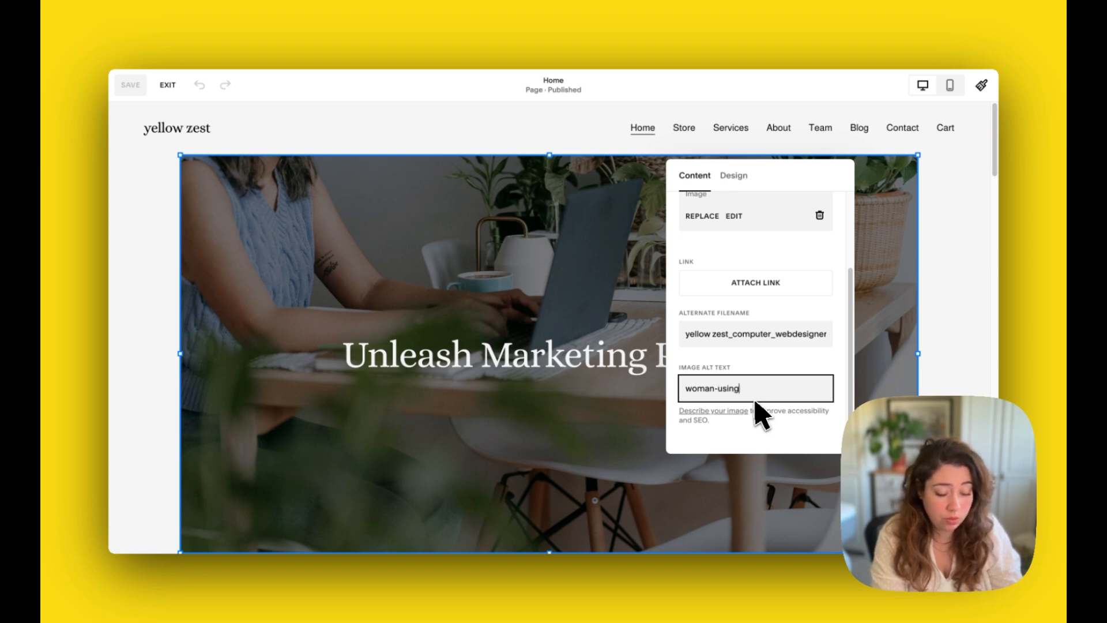
type("-lap")
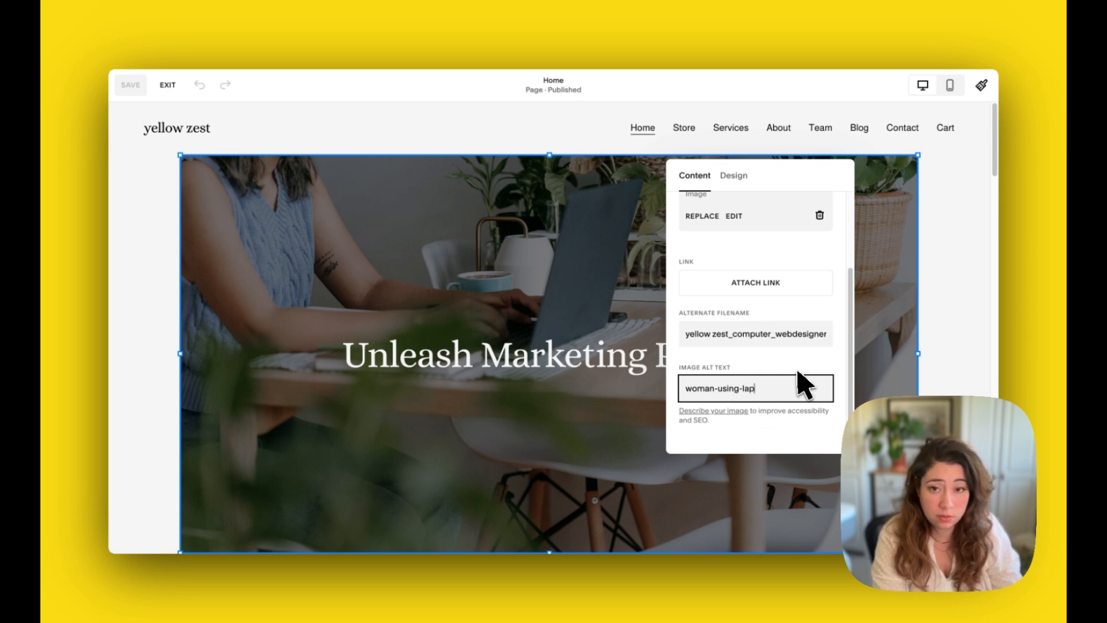
type("top-on")
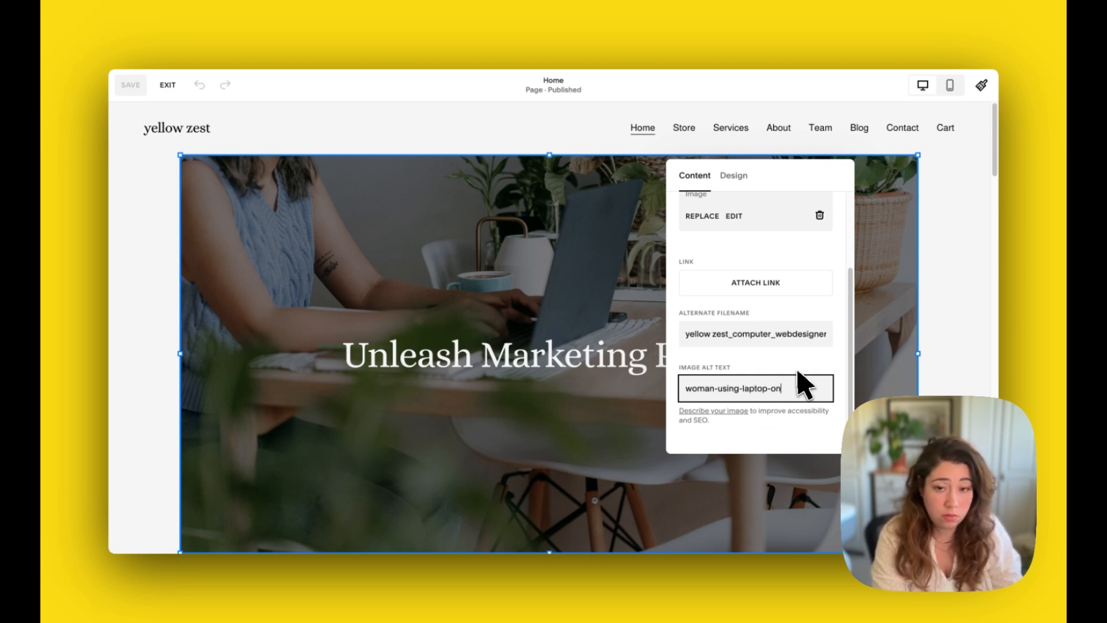
type("-ta")
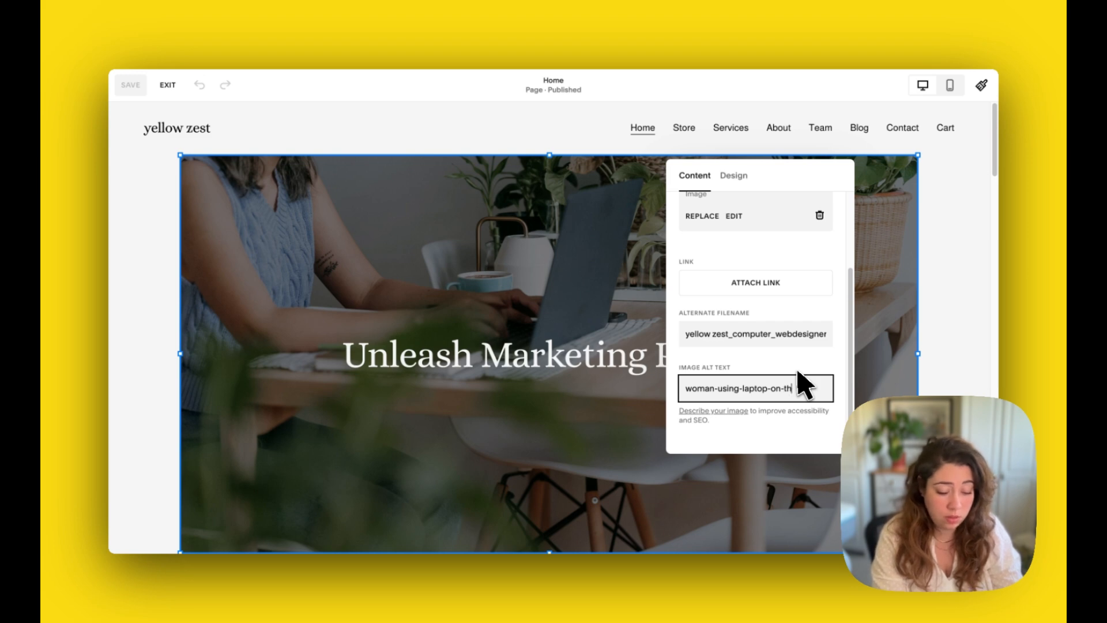
type("b")
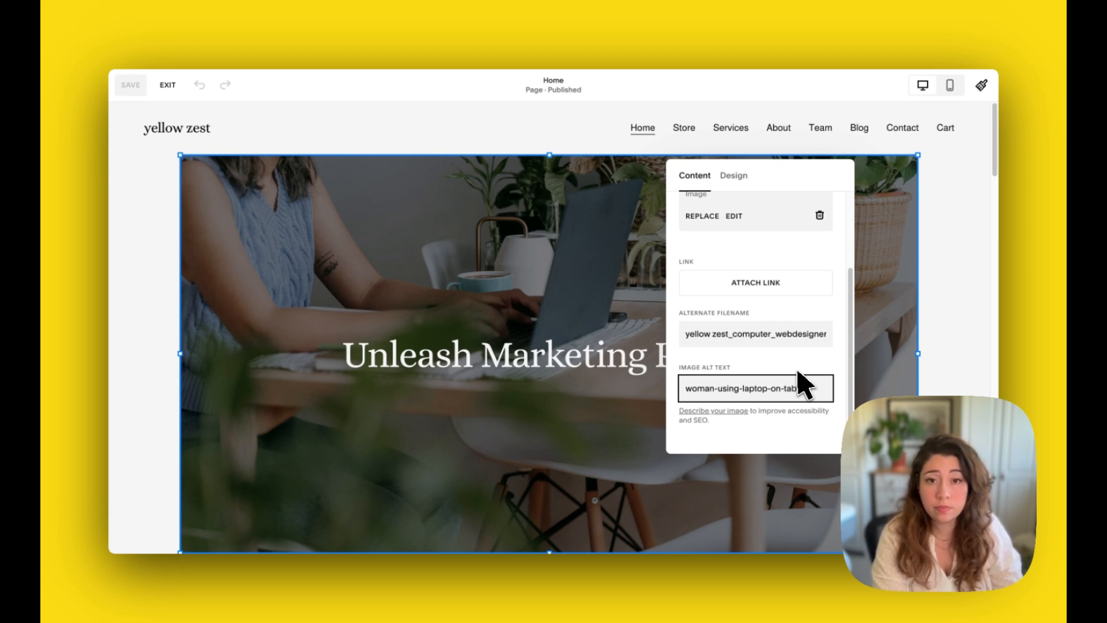
type("le-surrounded-")
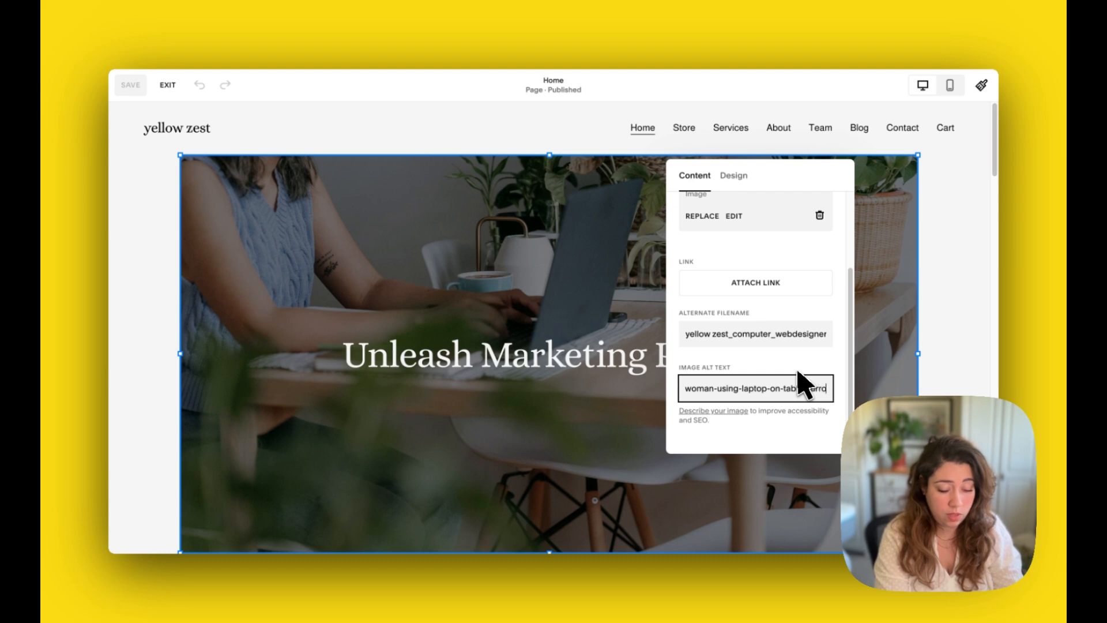
type("by-plants")
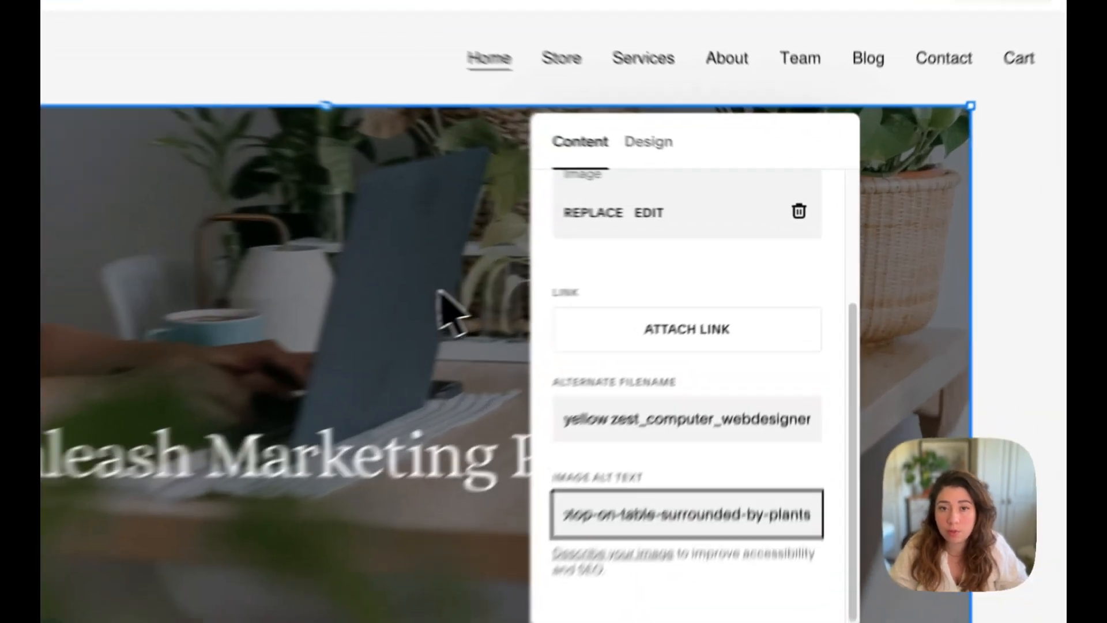
left_click(439, 291)
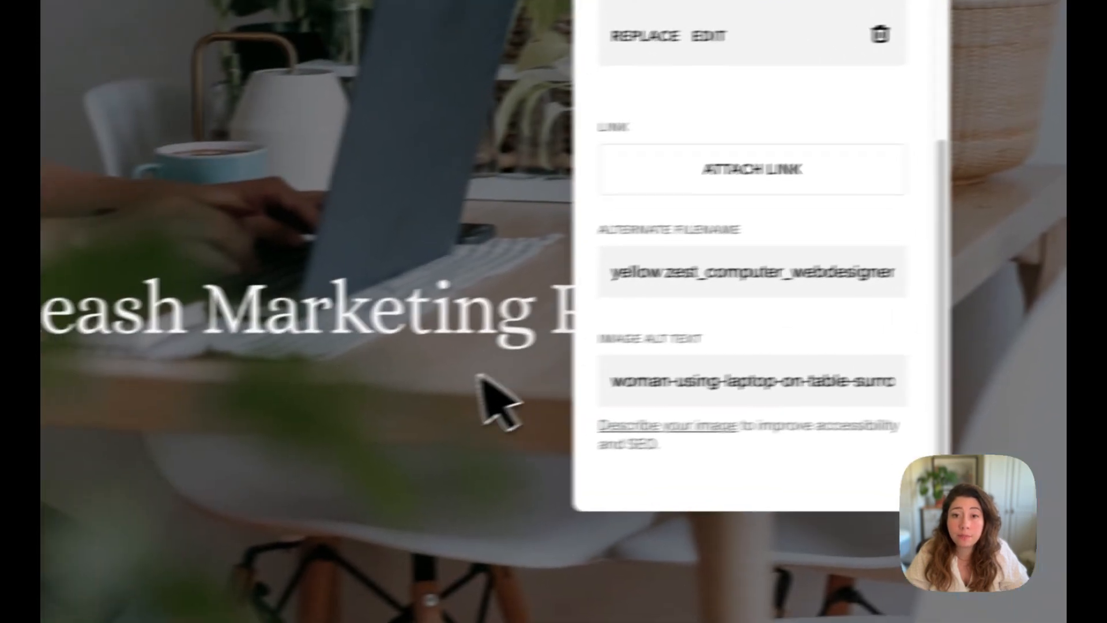
Replace the hero heading text Unleash Marketing Power with Your webdesigner partner in Belfast
scroll(722, 244, "up", 3)
scroll(79, 352, "down", 3)
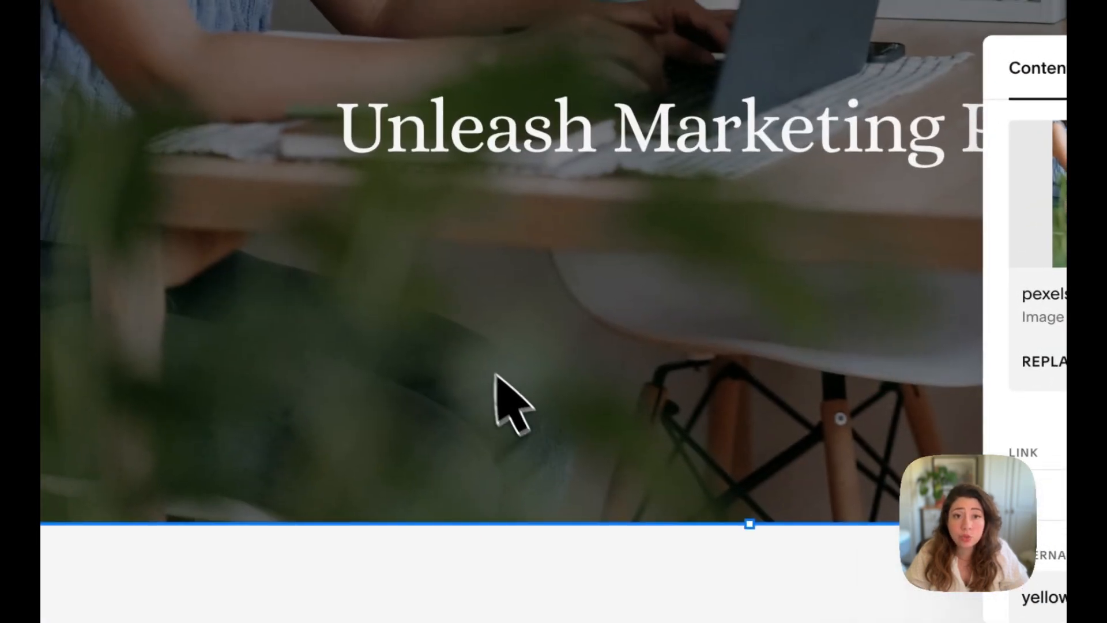
left_click(438, 167)
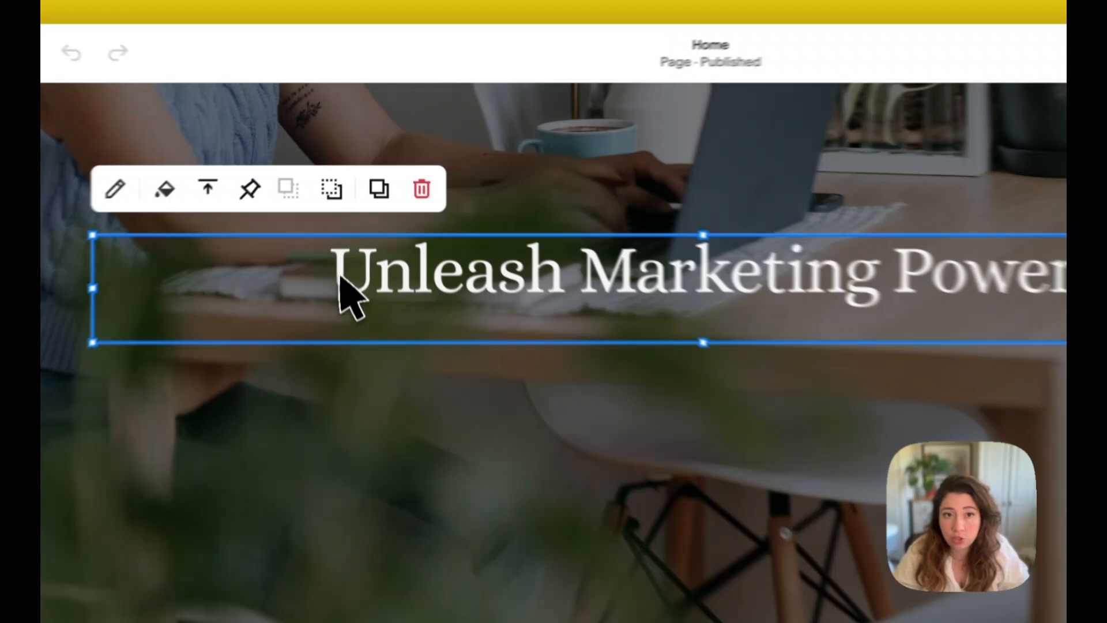
left_click_drag(349, 215, 760, 224)
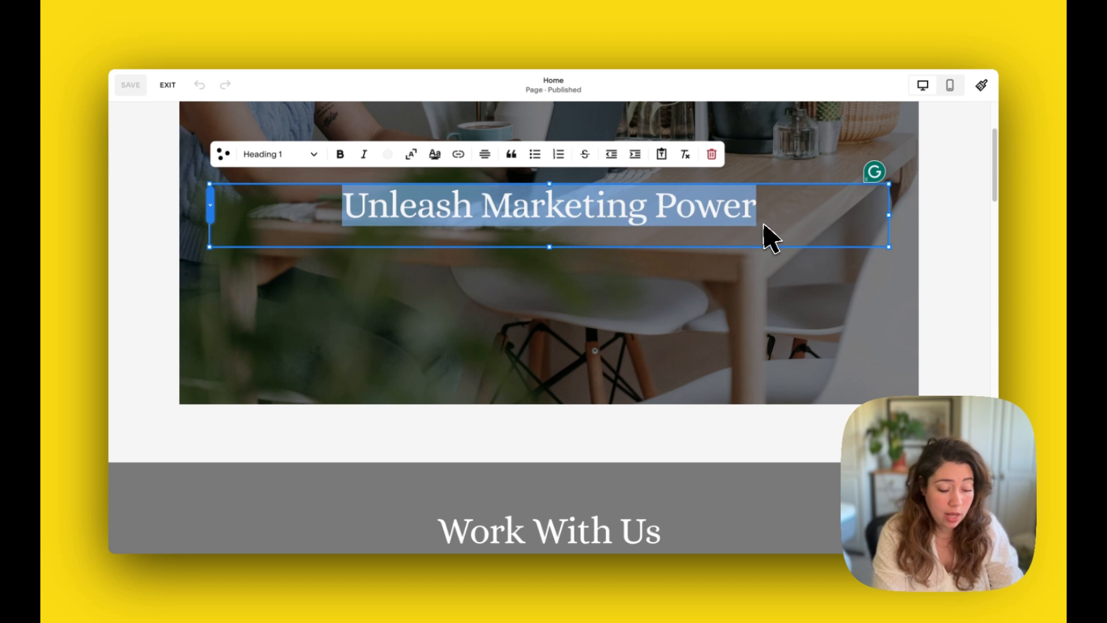
type("yo")
key("BackSpace")
key("BackSpace")
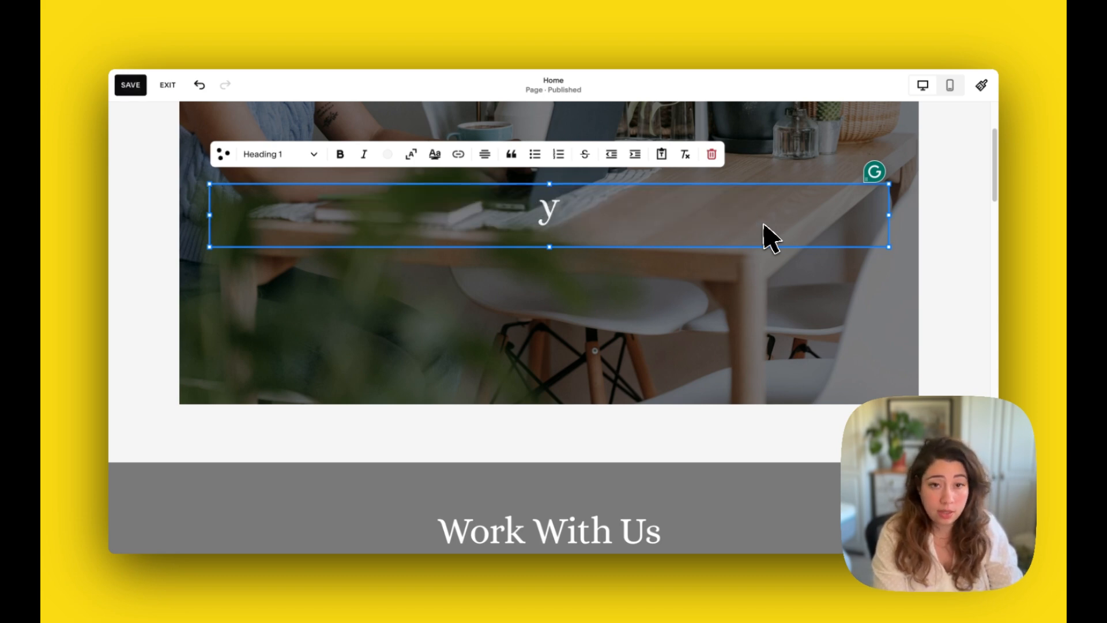
key("BackSpace")
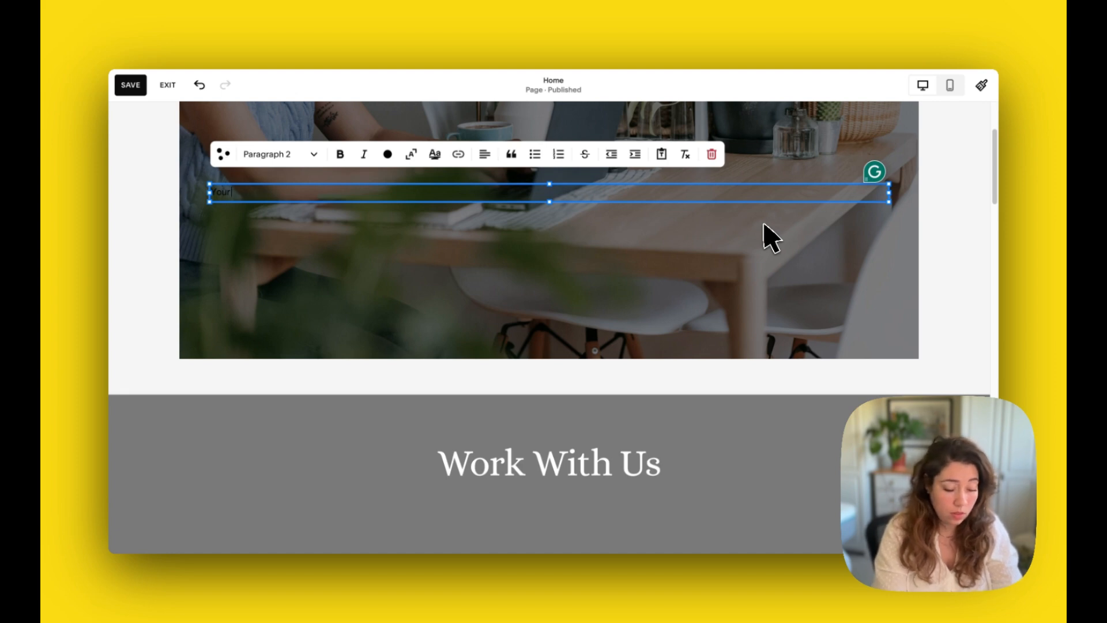
type("Your webdesigner")
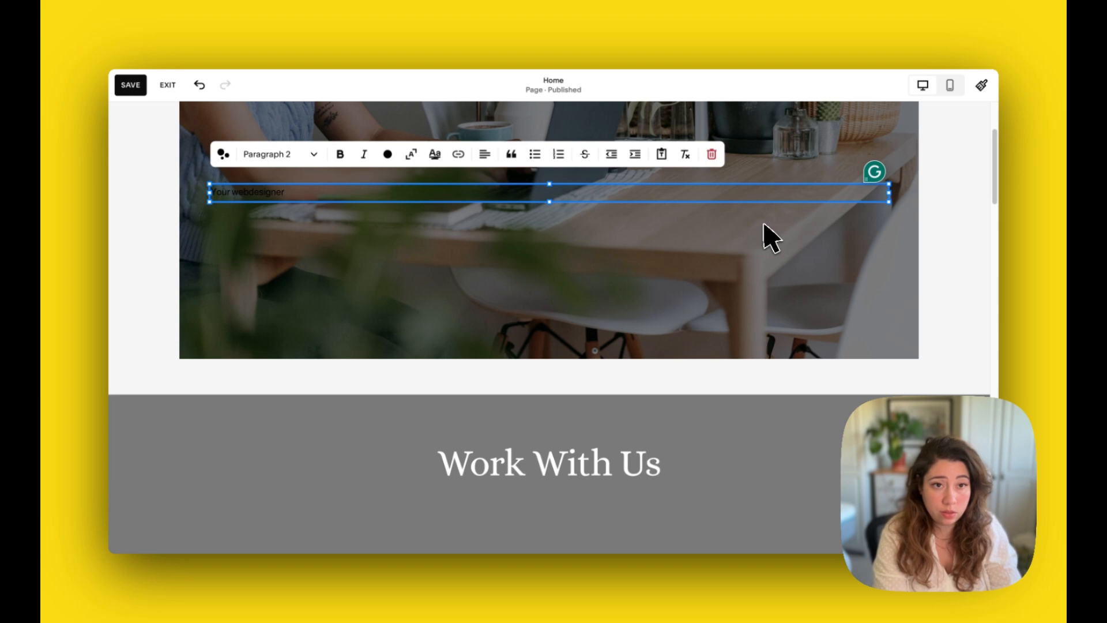
type(" partner i")
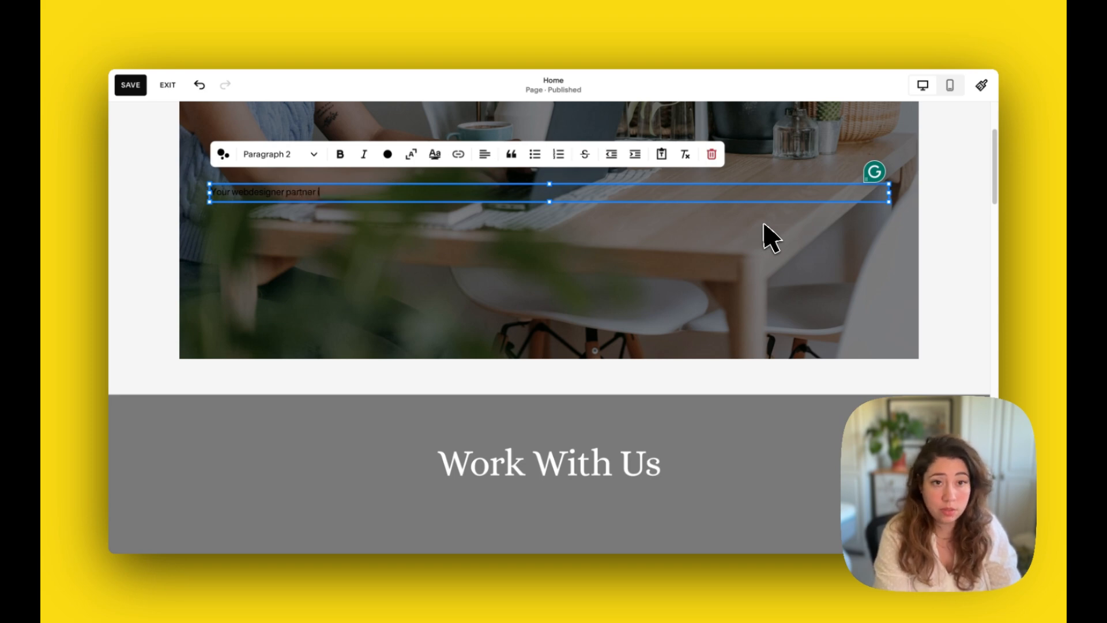
type("n Belfast")
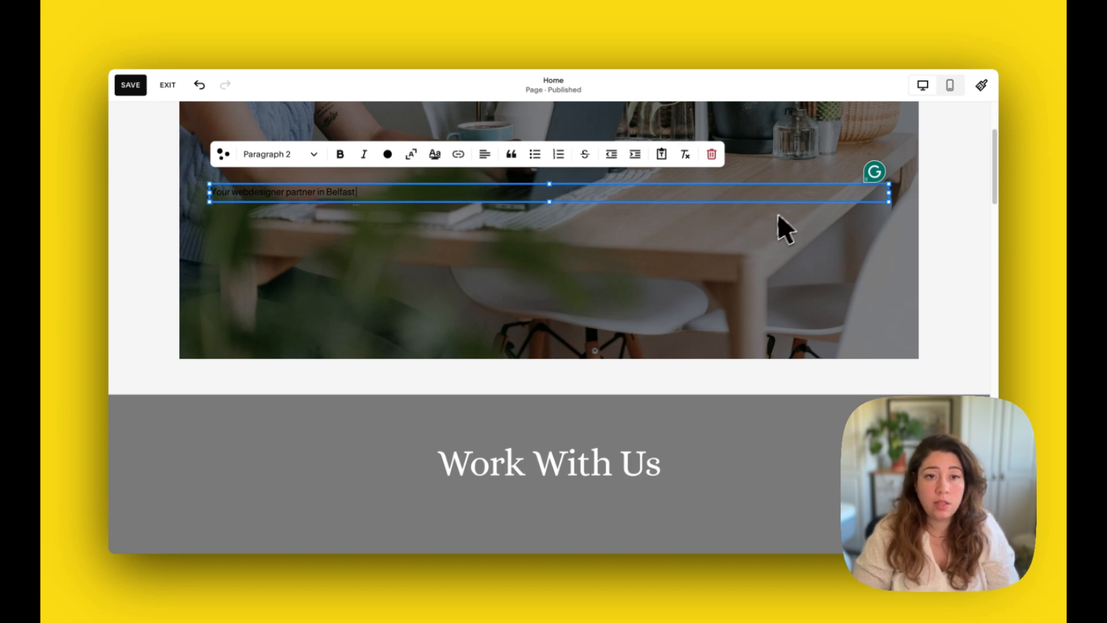
Apply the spelling correction changing webdesigner to web designer in the new heading
key("super+a")
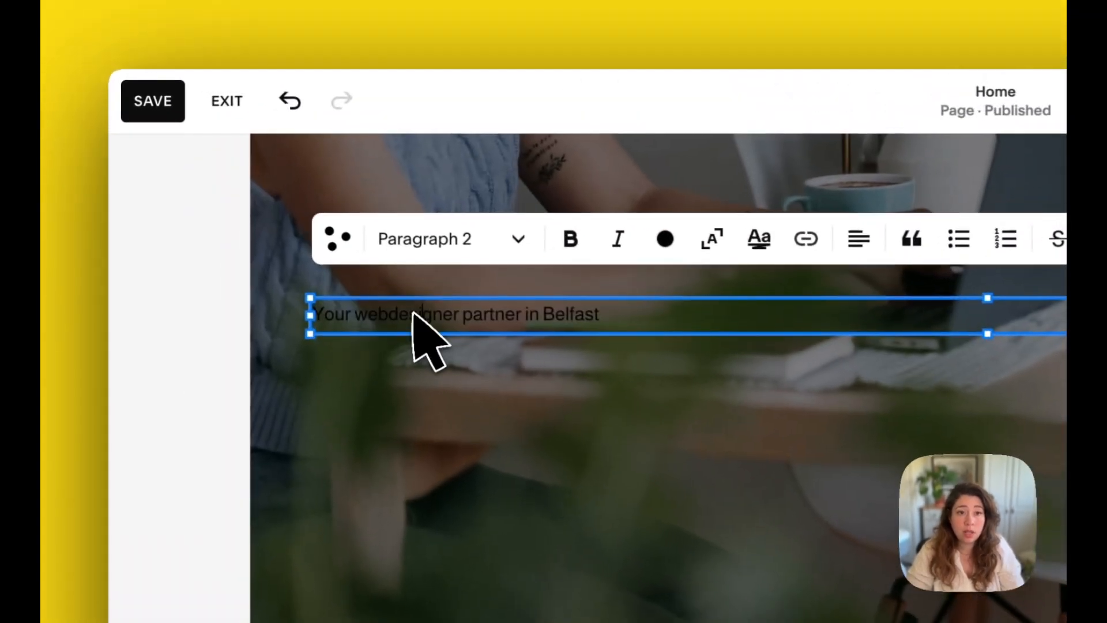
left_click(253, 191)
mouse_move(440, 326)
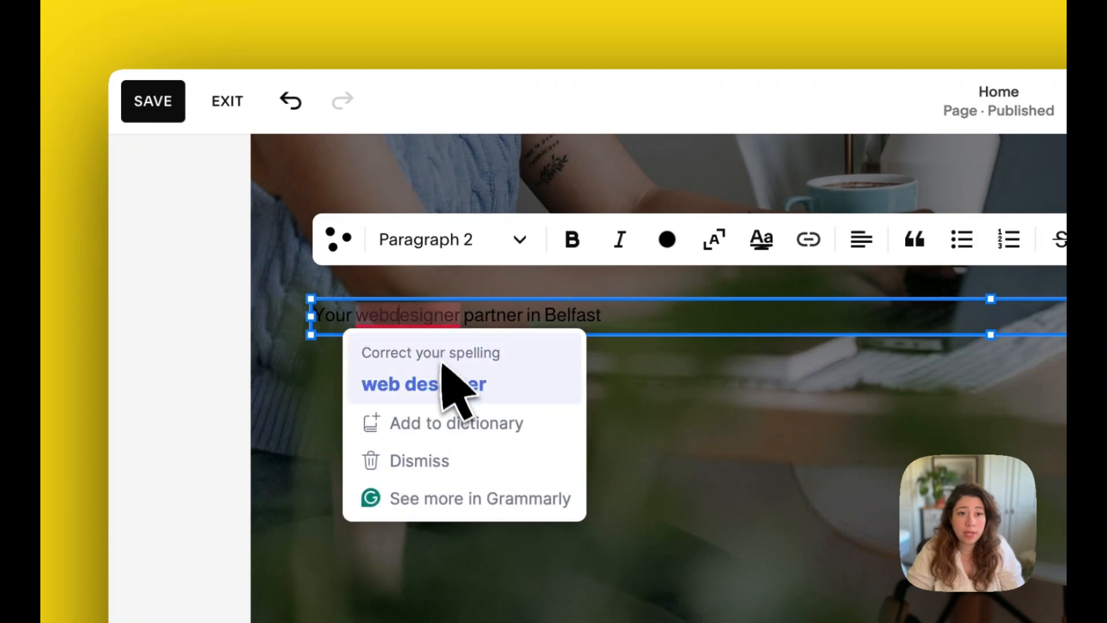
left_click(444, 380)
Select the whole heading line and set its text style to Heading 1
left_click_drag(637, 328, 320, 311)
left_click(521, 239)
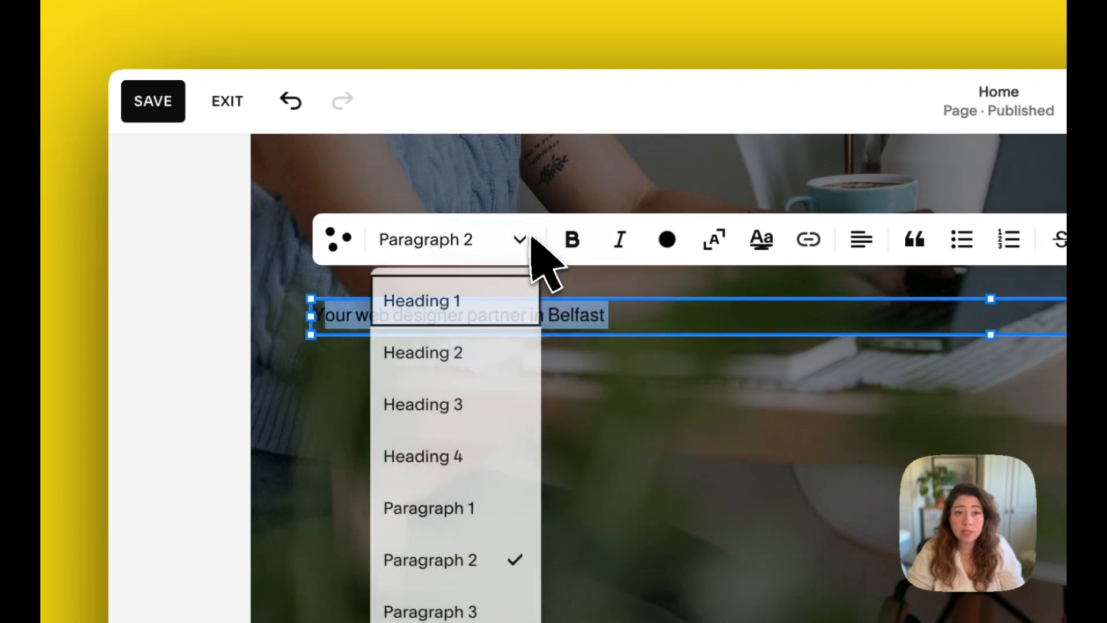
left_click(436, 304)
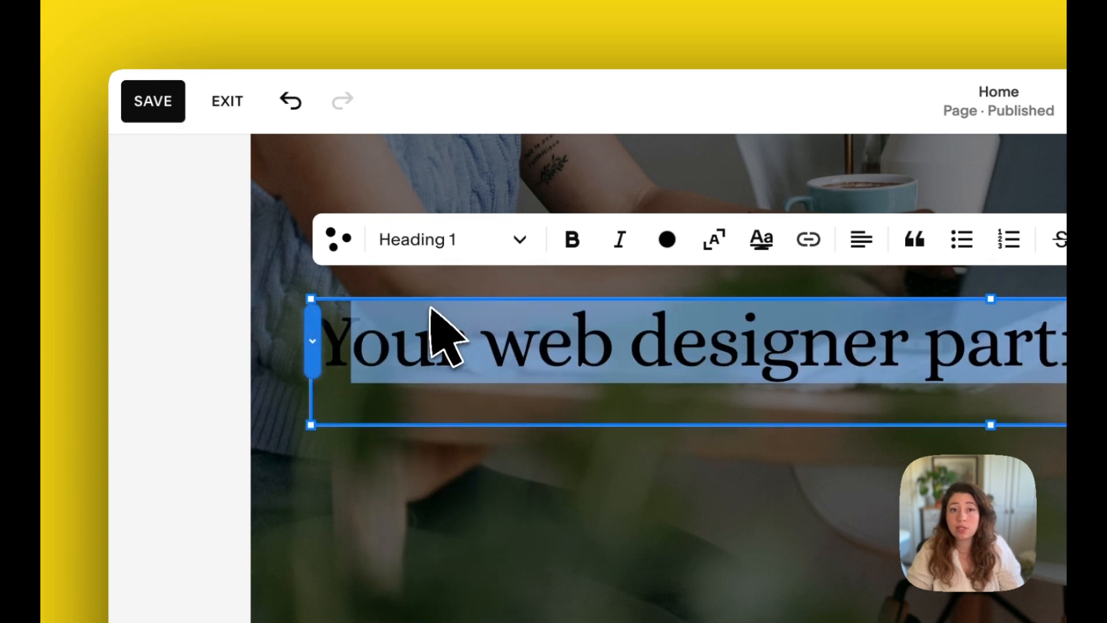
Set the whole hero heading's text colour to white, including the first word Your
left_click(678, 255)
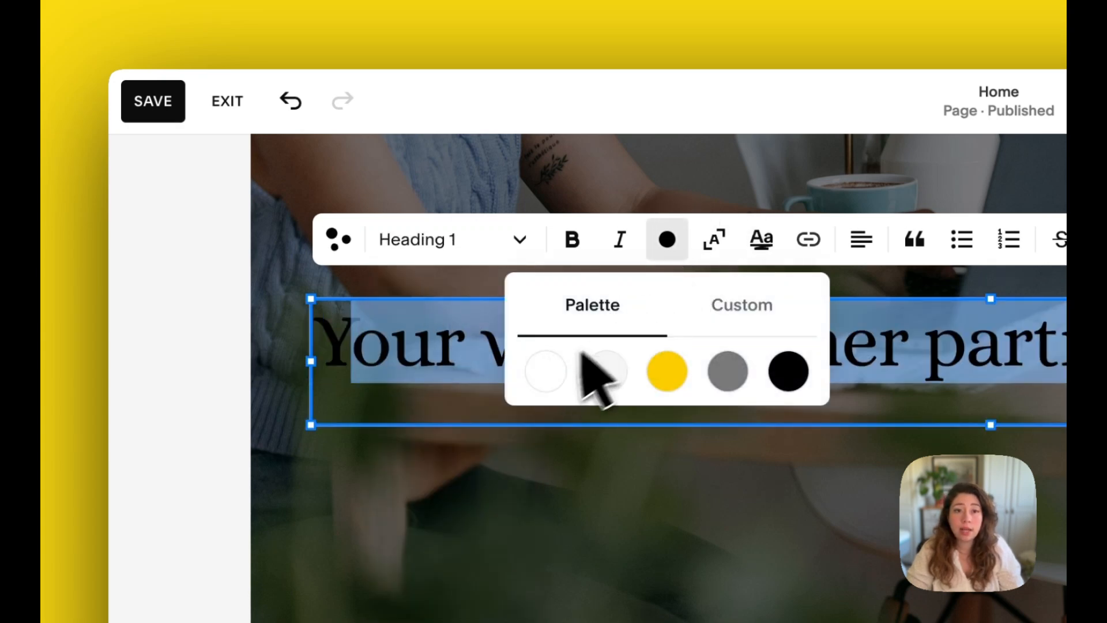
left_click(546, 371)
double_click(351, 340)
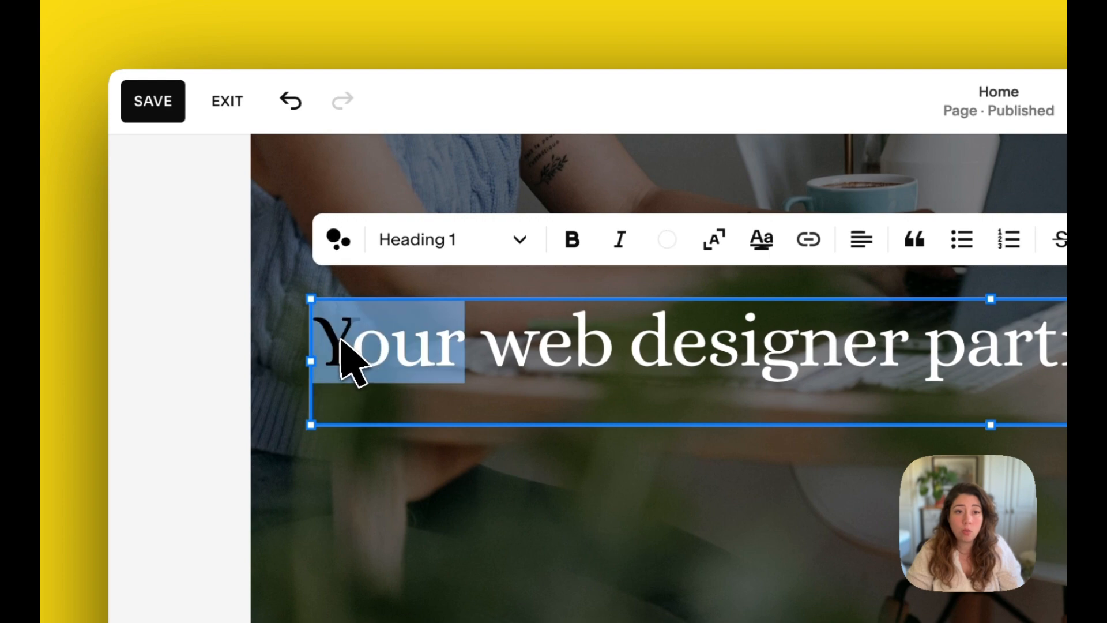
left_click(654, 252)
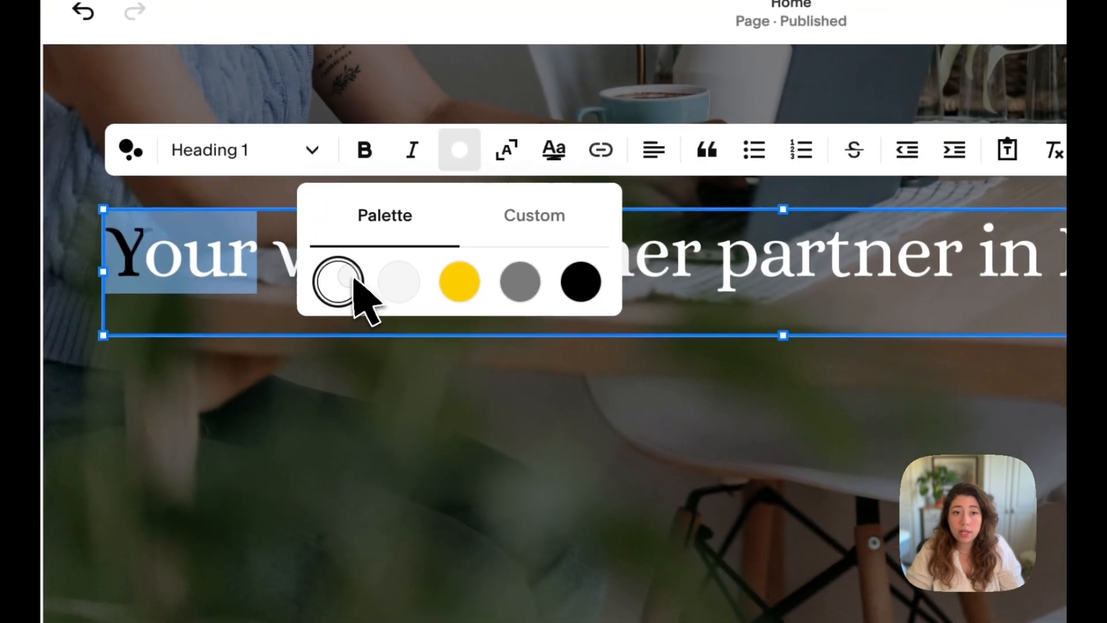
left_click(359, 298)
left_click(657, 396)
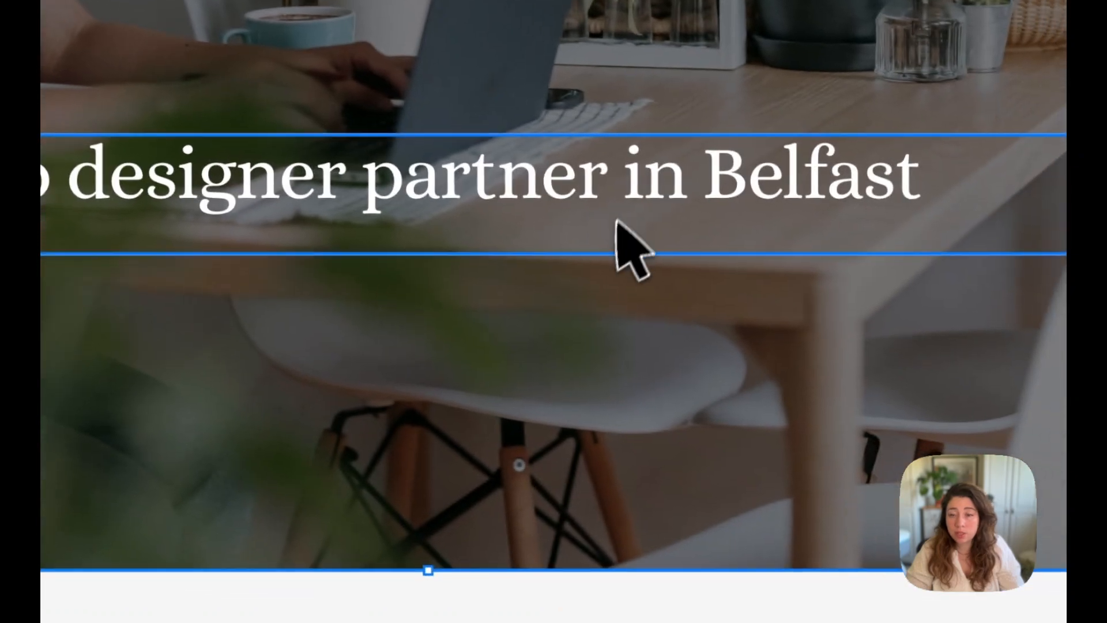
Center-align the hero heading text
scroll(957, 329, "up", 3)
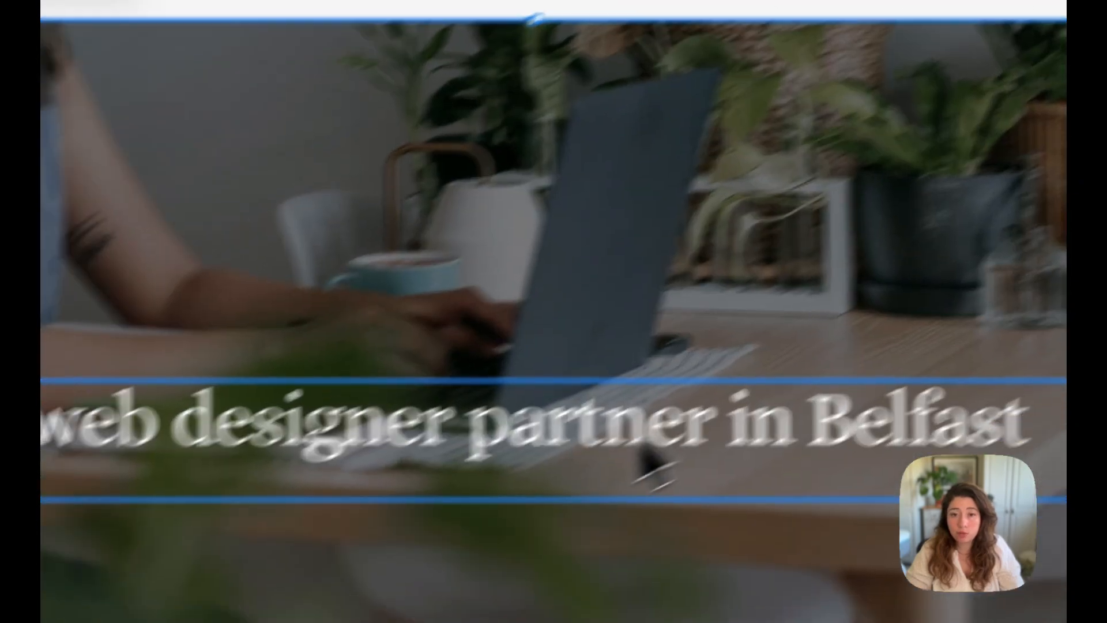
left_click(551, 508)
left_click(335, 304)
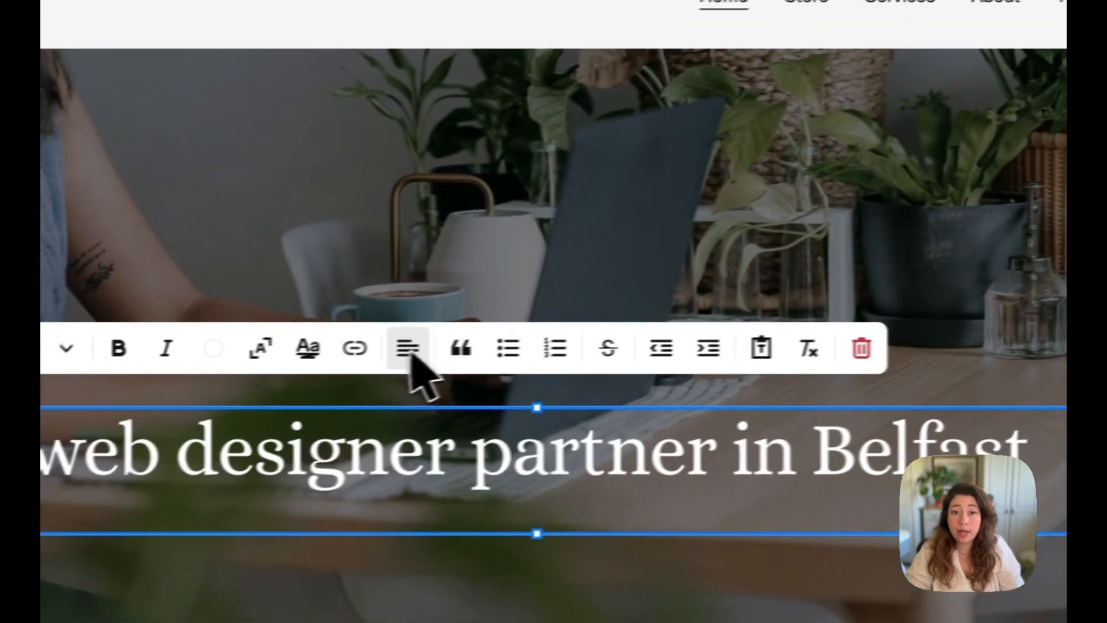
left_click(764, 295)
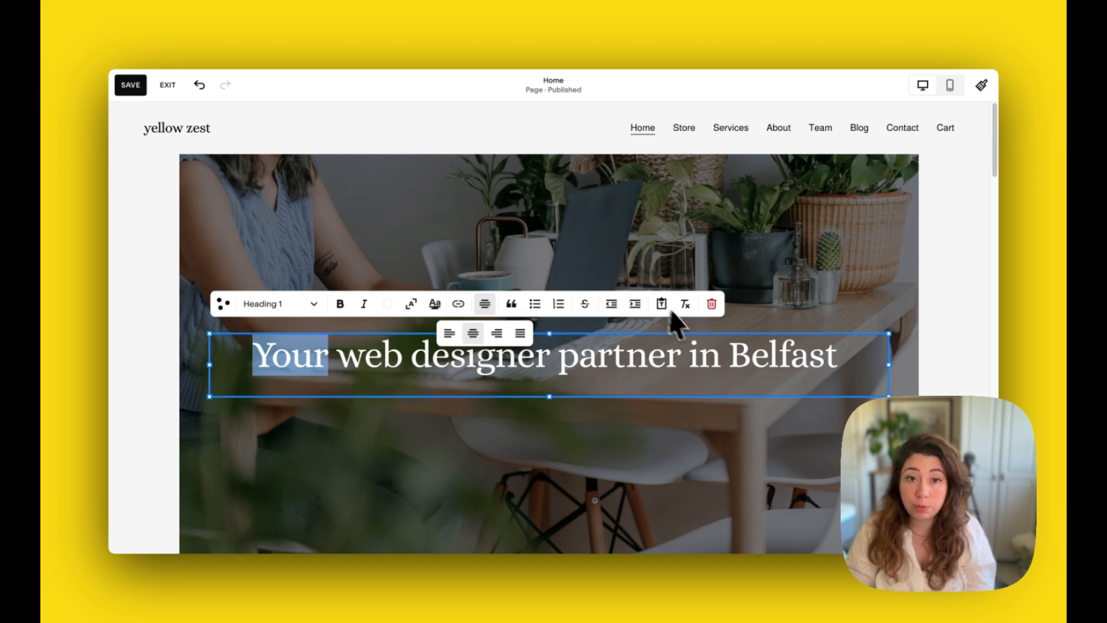
Save the homepage edits and exit the page editor
scroll(507, 328, "down", 2)
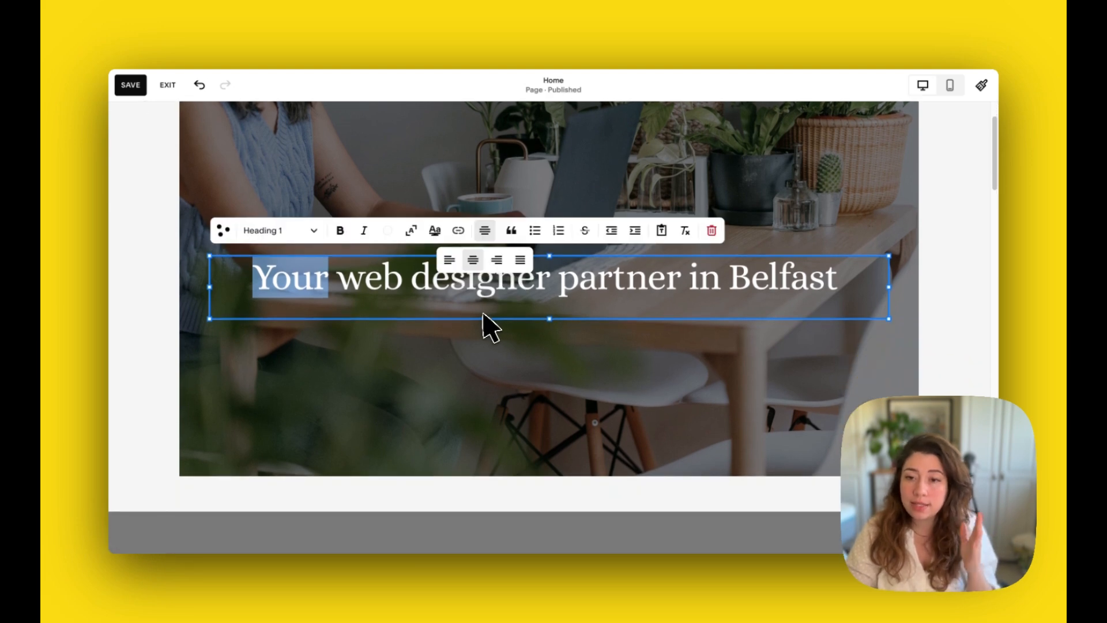
scroll(483, 364, "down", 3)
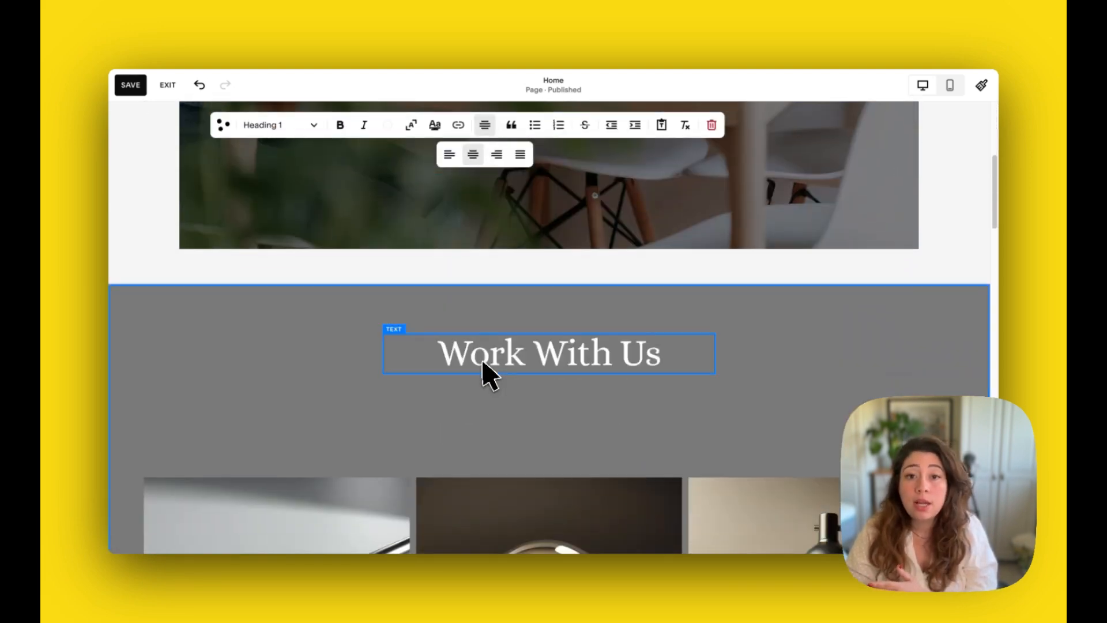
left_click(483, 363)
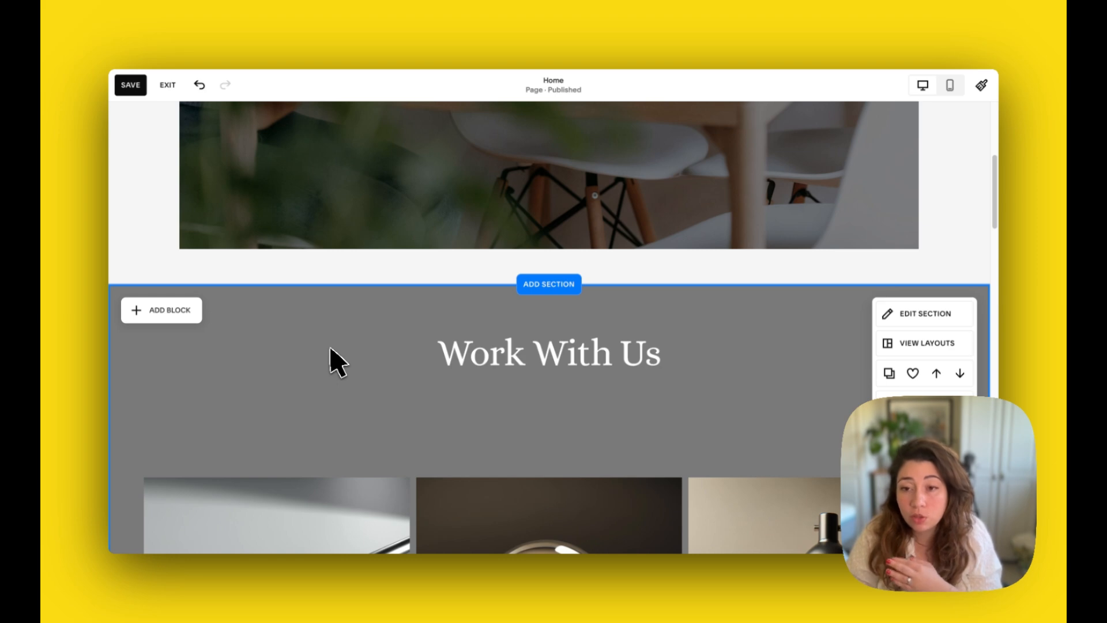
scroll(383, 391, "up", 3)
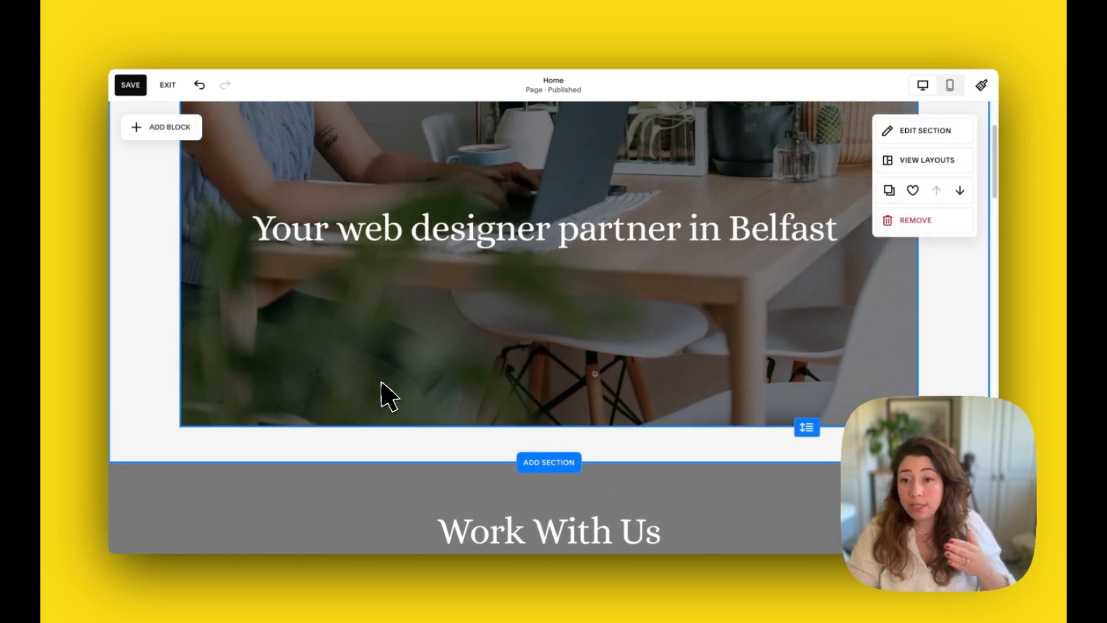
scroll(383, 390, "up", 2)
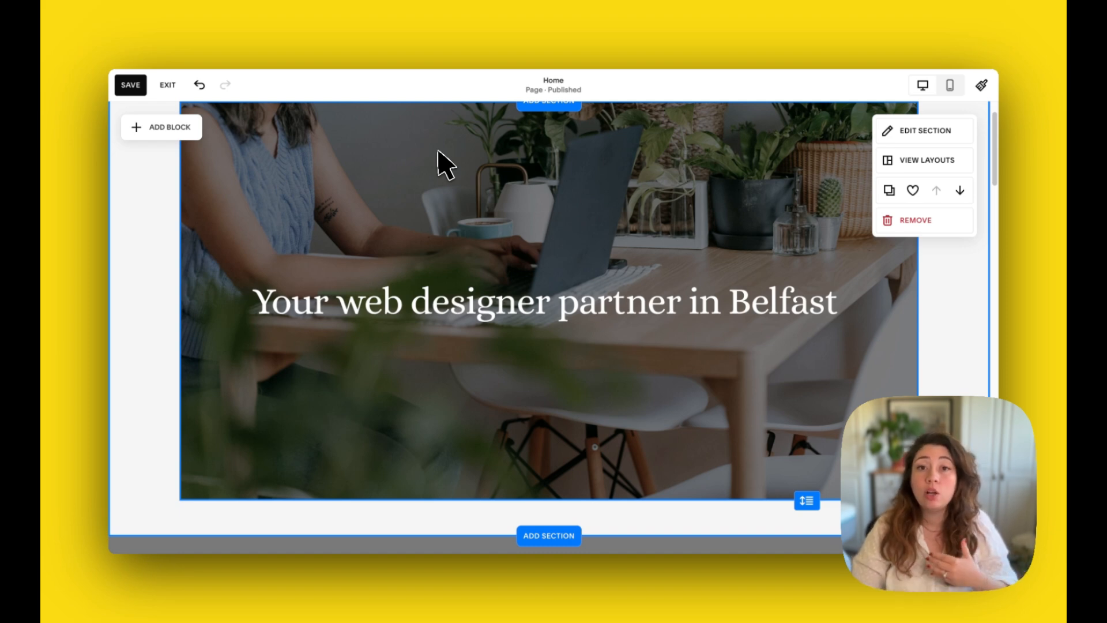
scroll(430, 168, "down", 7)
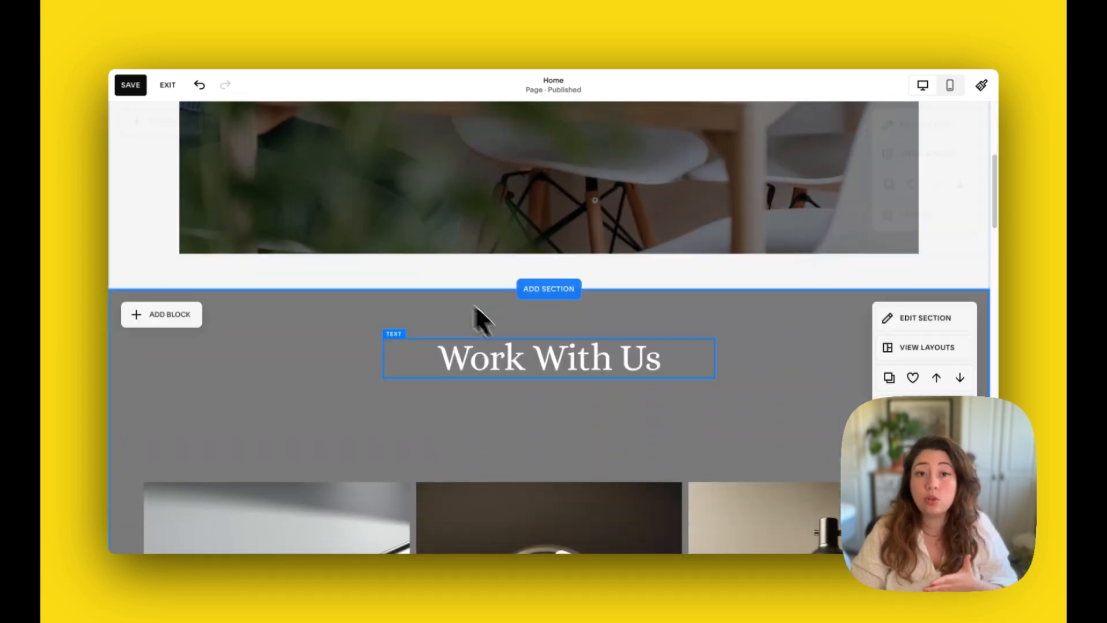
scroll(411, 324, "down", 5)
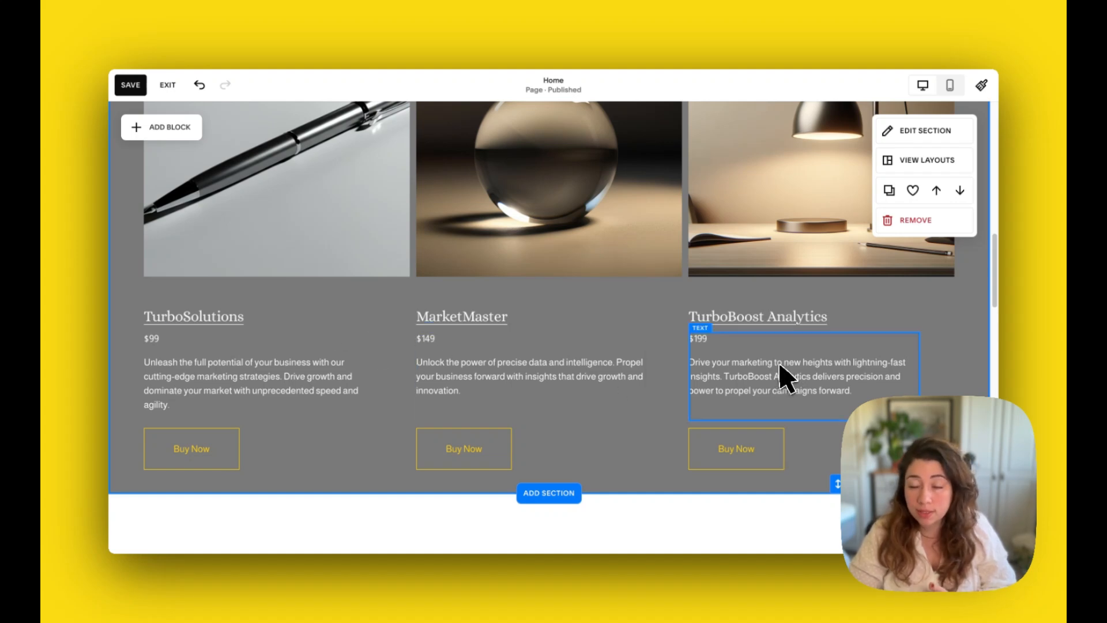
scroll(511, 266, "down", 5)
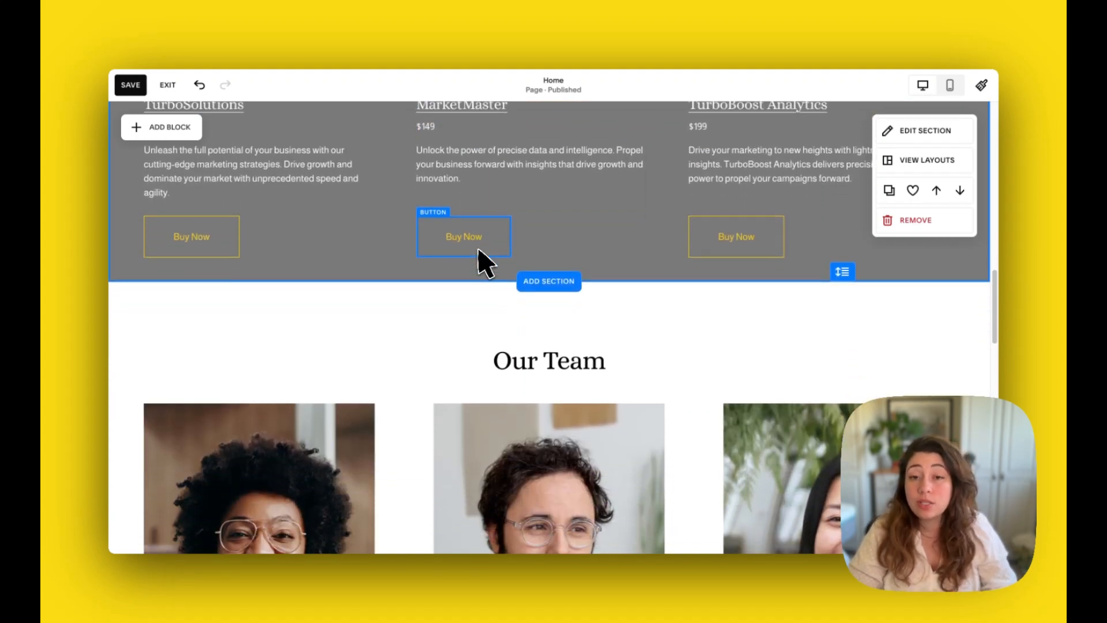
scroll(481, 266, "down", 4)
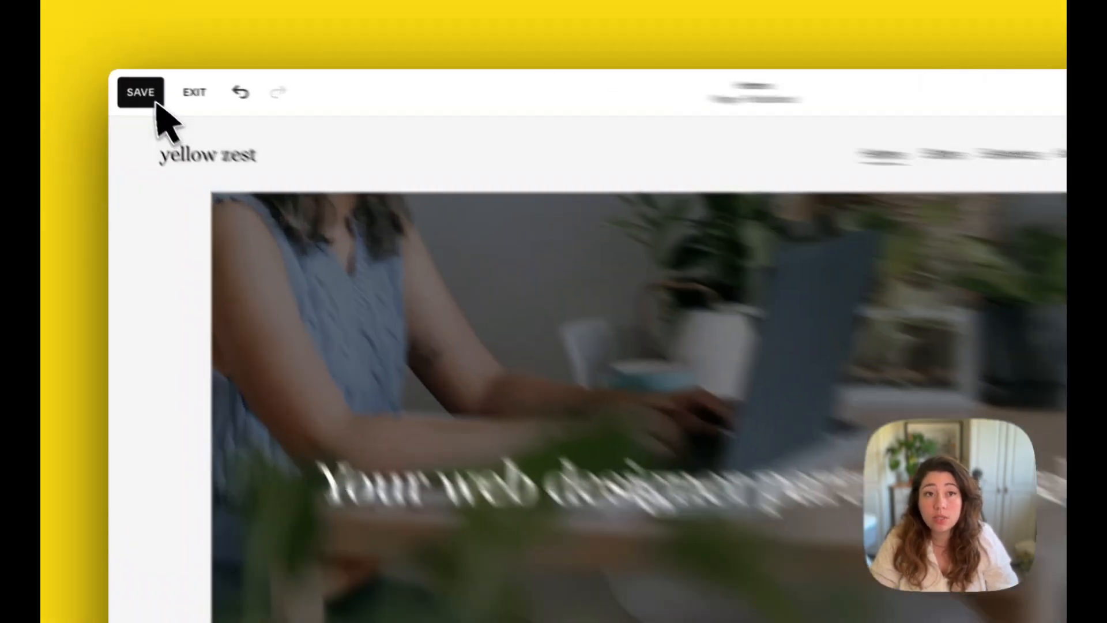
left_click(130, 84)
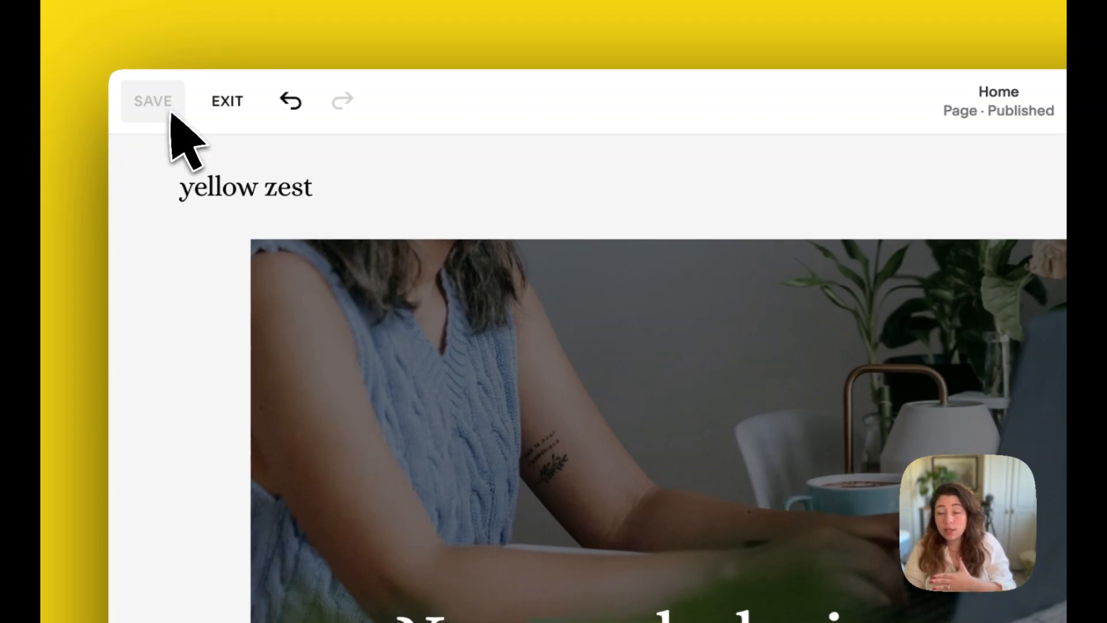
left_click(224, 111)
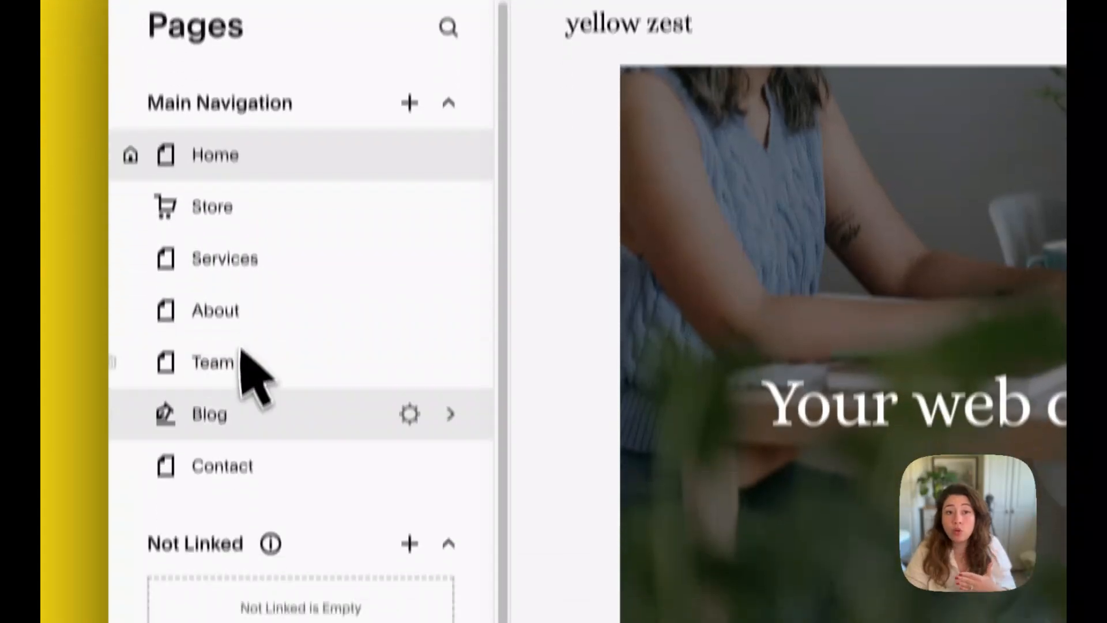
Open the Blog page and its Mobile friendly designs post, then return to the Pages list
left_click(228, 392)
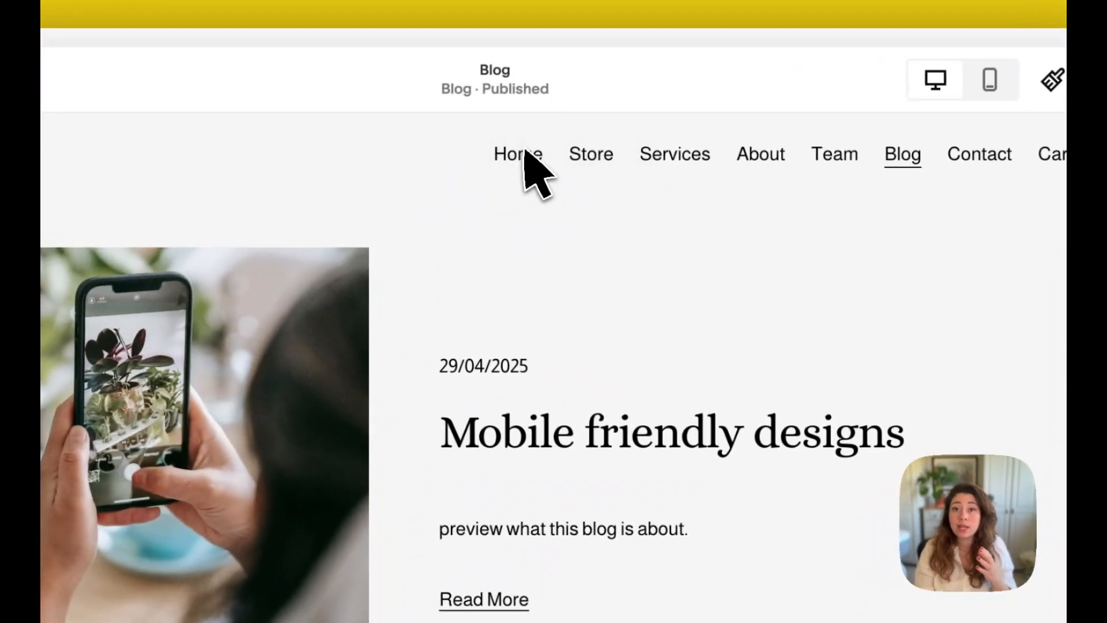
left_click(524, 156)
scroll(416, 314, "down", 15)
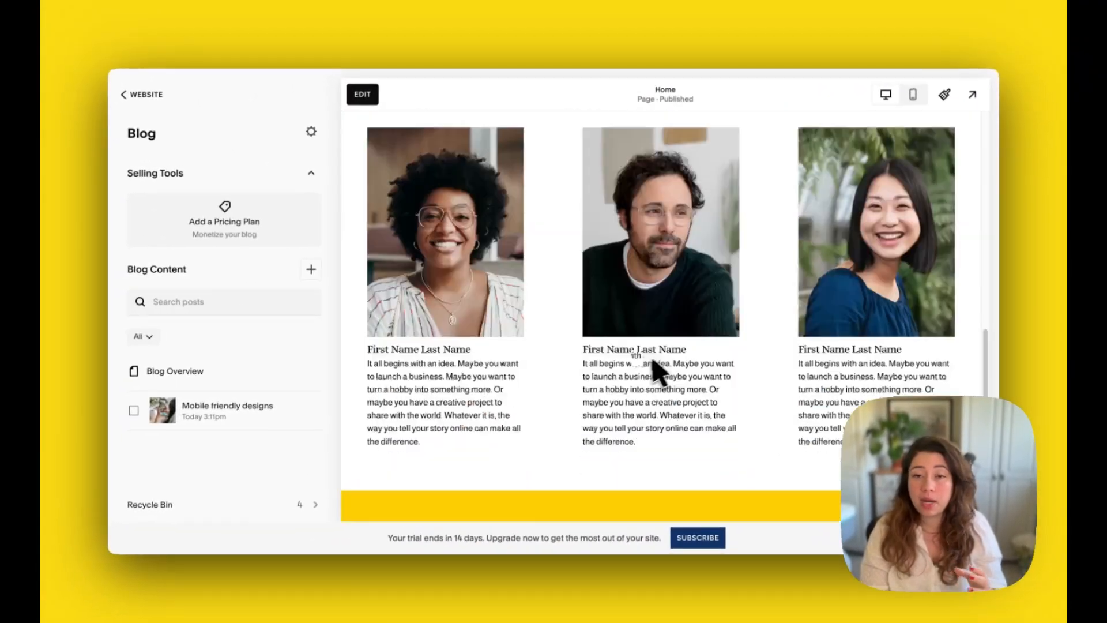
scroll(654, 369, "down", 3)
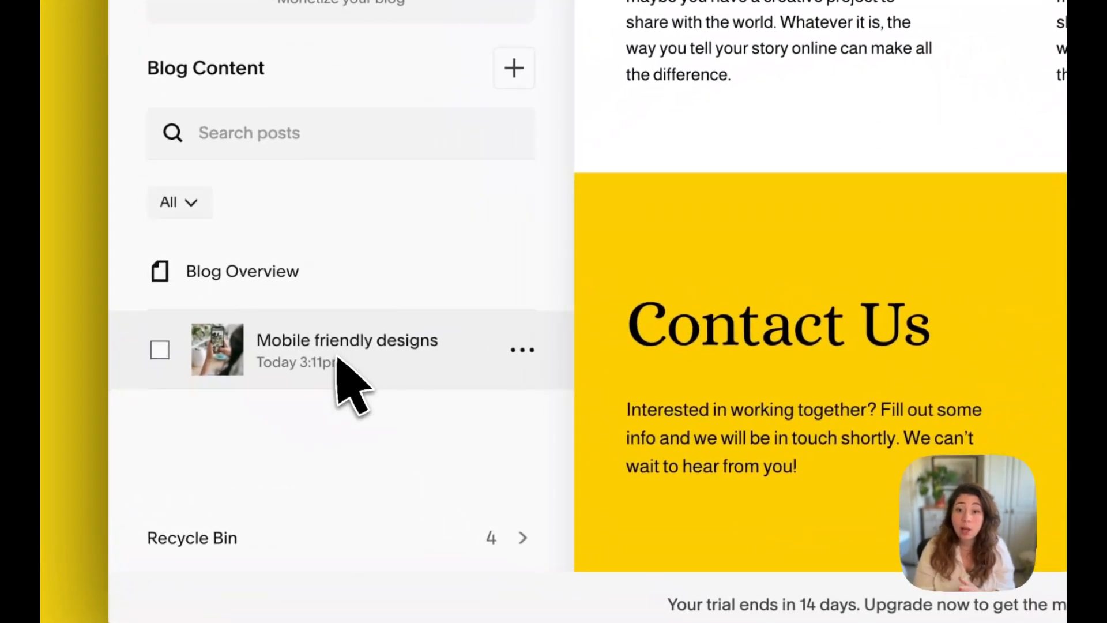
left_click(224, 415)
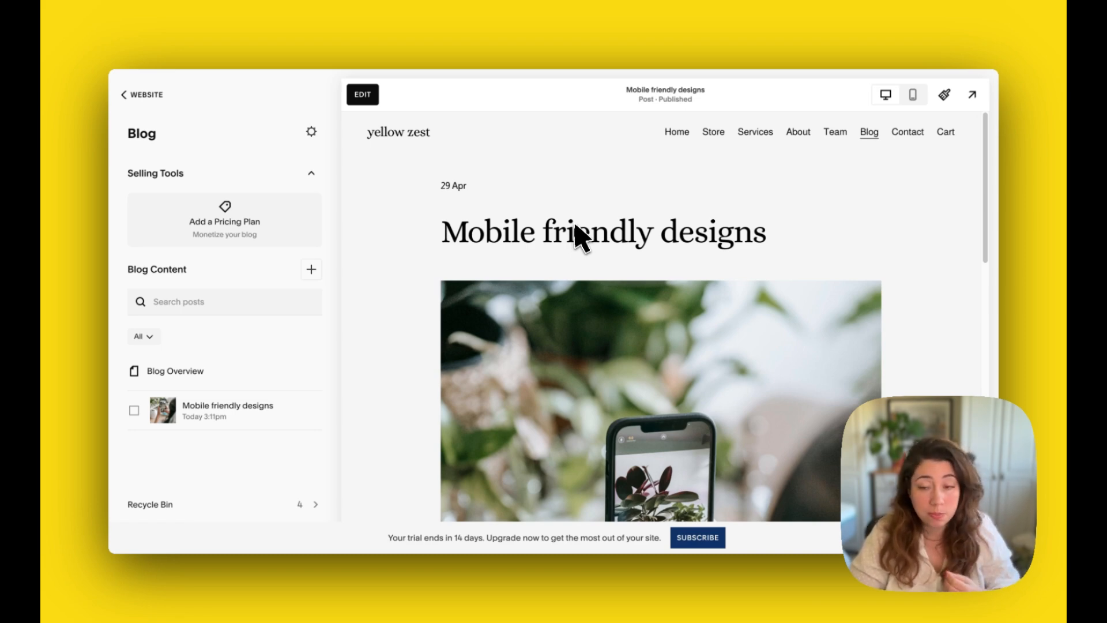
scroll(600, 218, "down", 3)
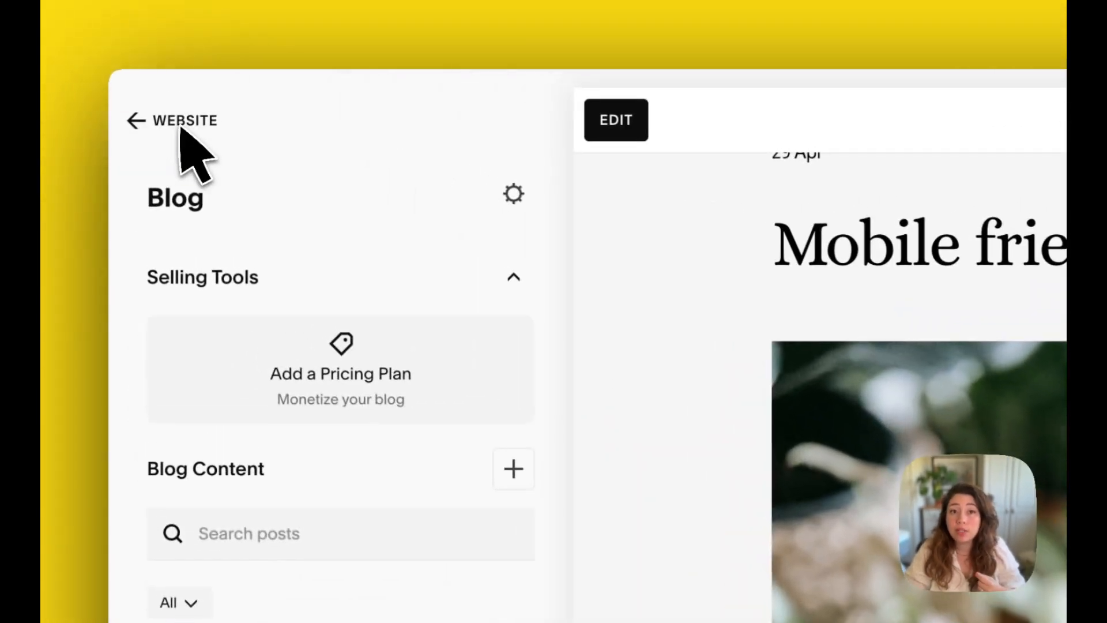
left_click(144, 94)
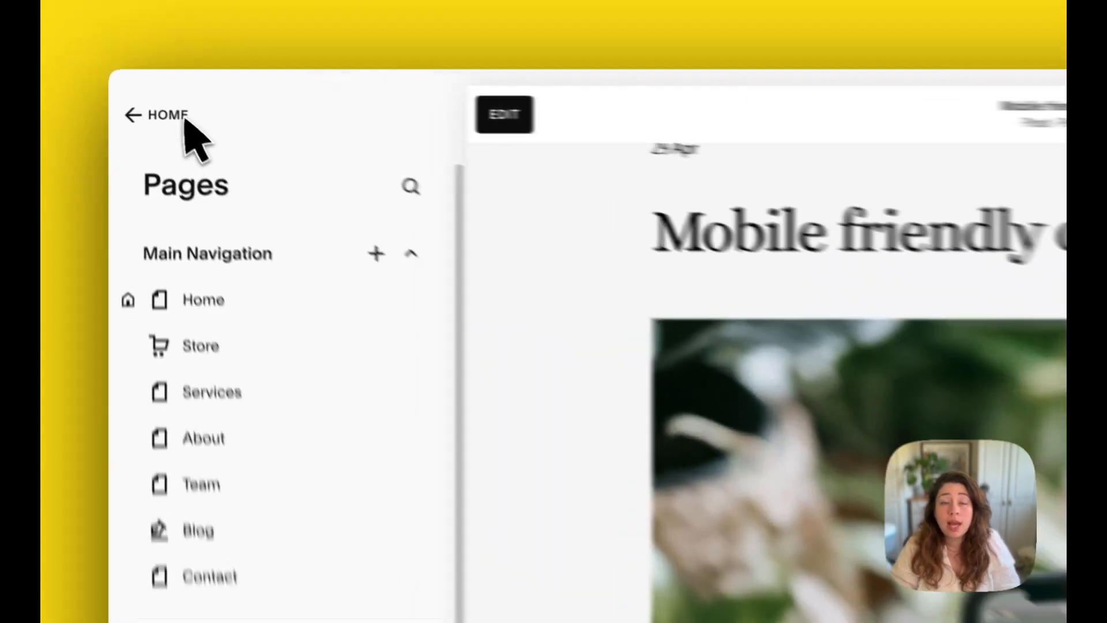
left_click(141, 94)
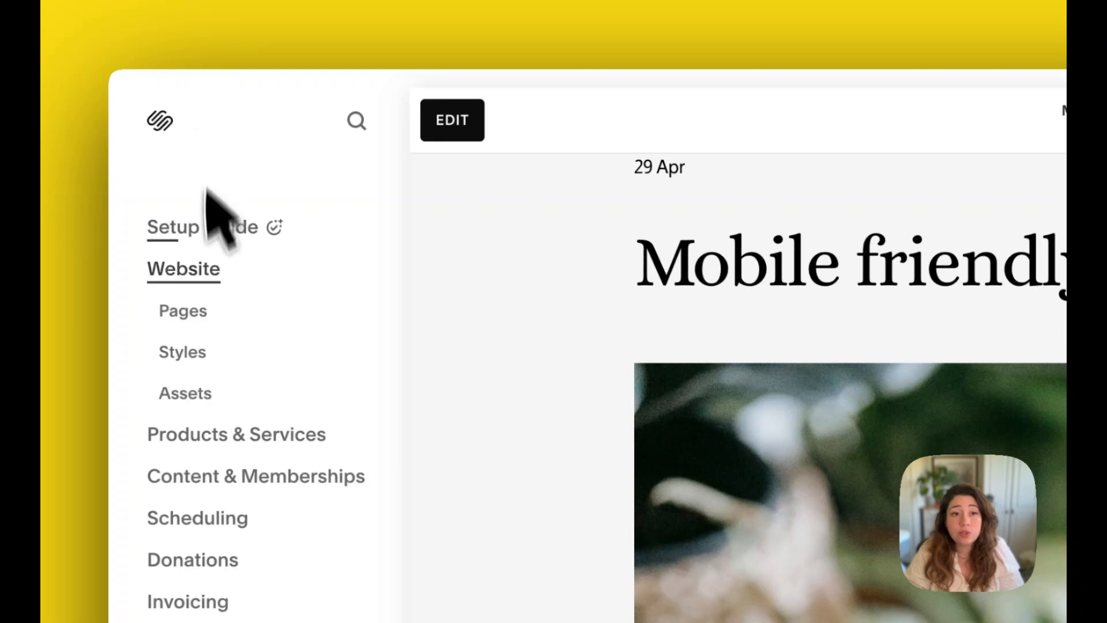
left_click(202, 314)
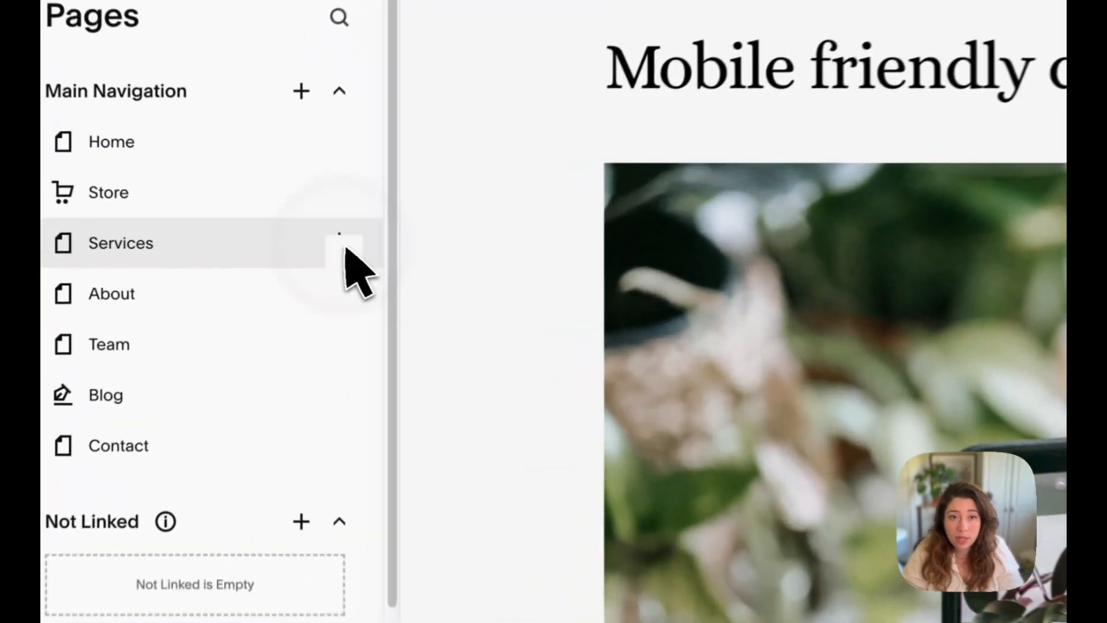
Set the Services page's SEO title to Web design services in Belfast, save the page settings and return to the main menu
left_click(279, 252)
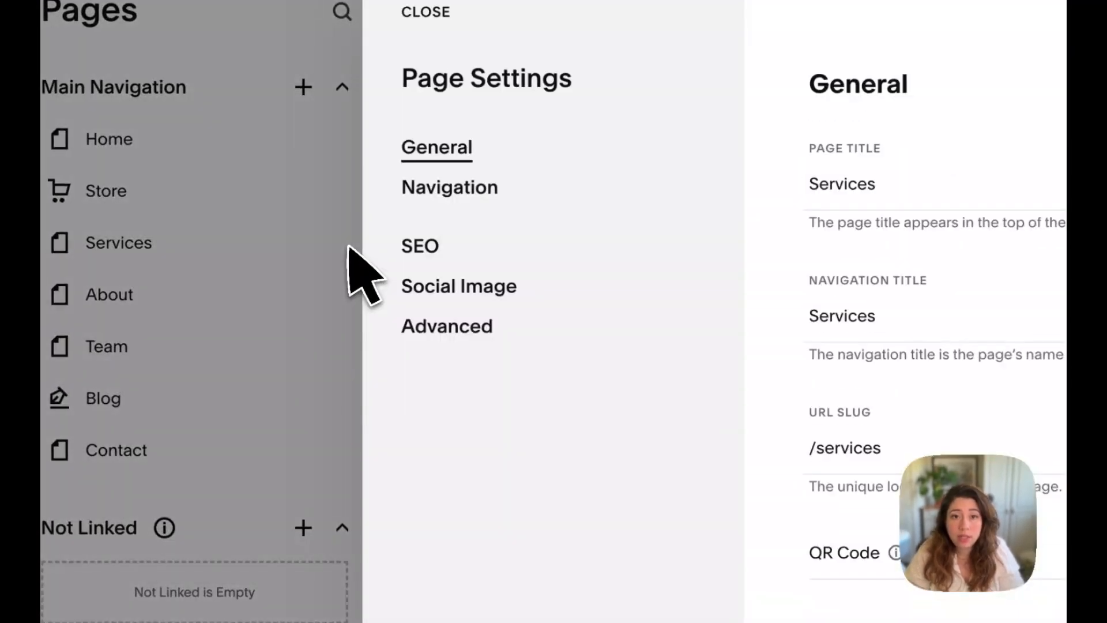
left_click(419, 252)
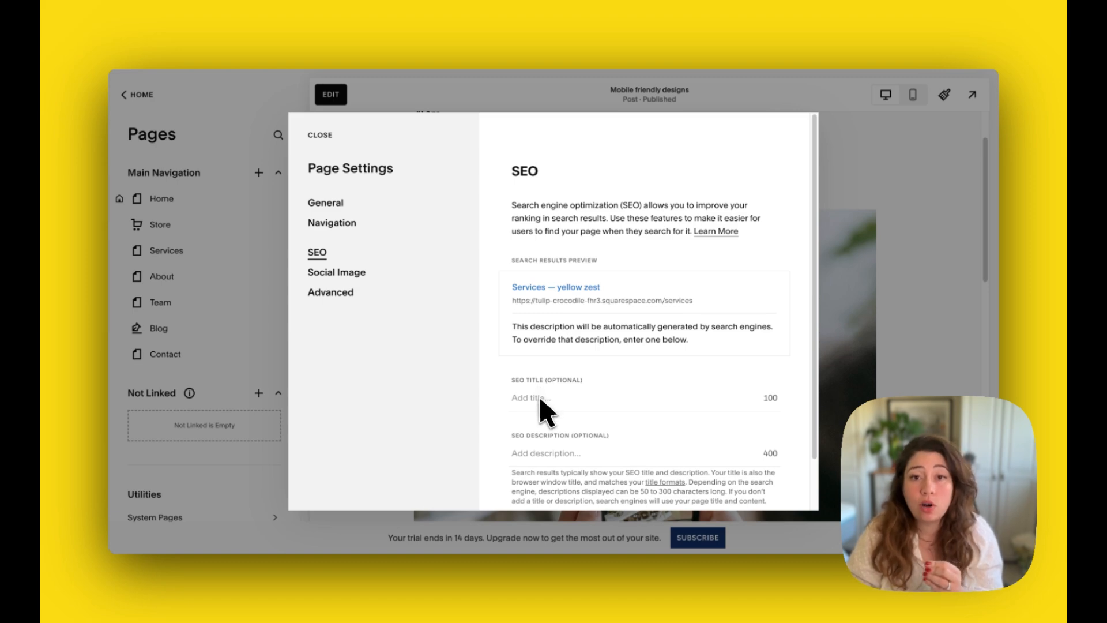
left_click(540, 399)
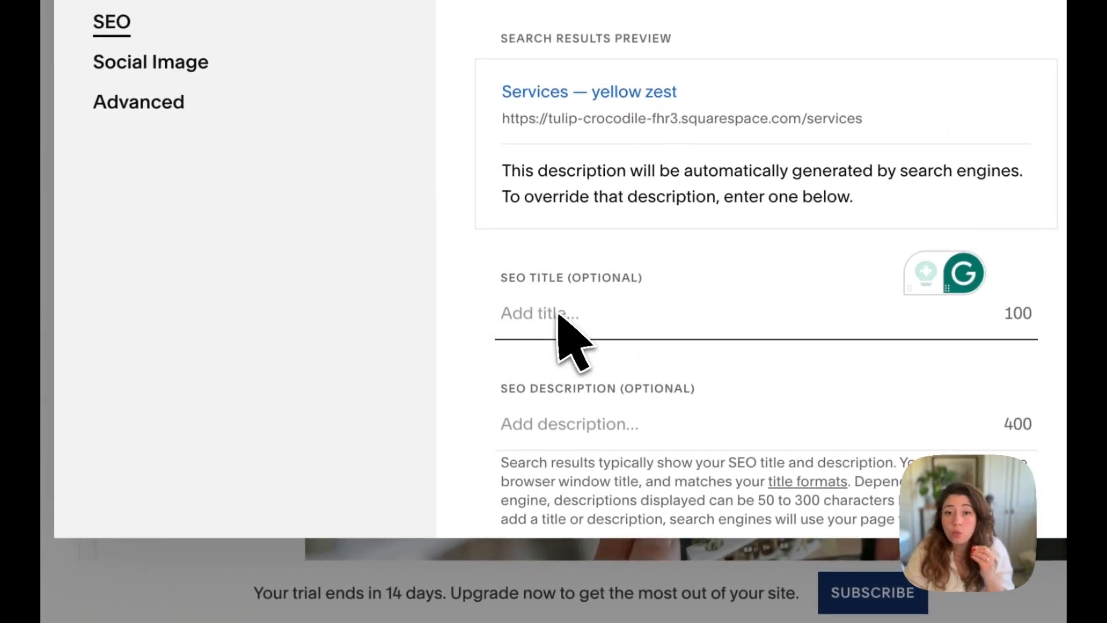
type("S")
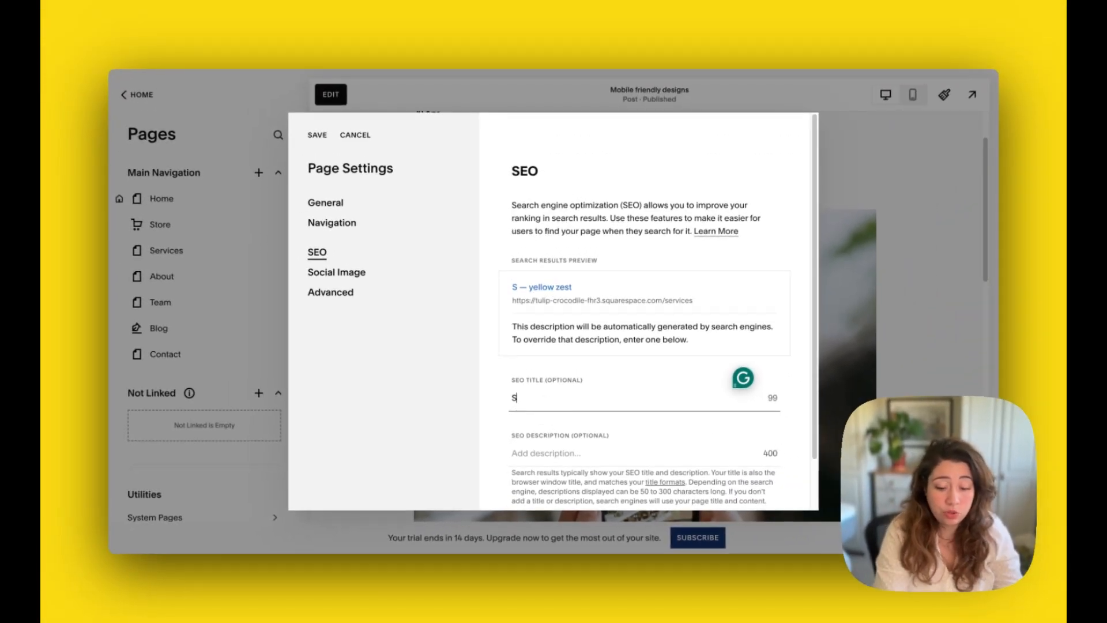
key("BackSpace")
type("Web design services in Belfast")
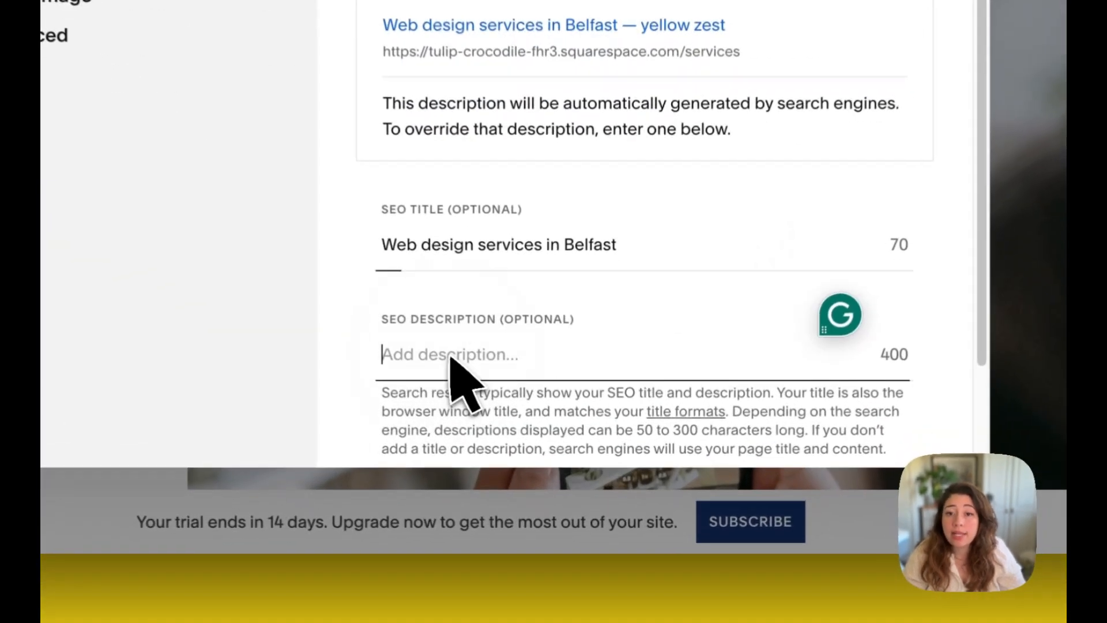
left_click(546, 455)
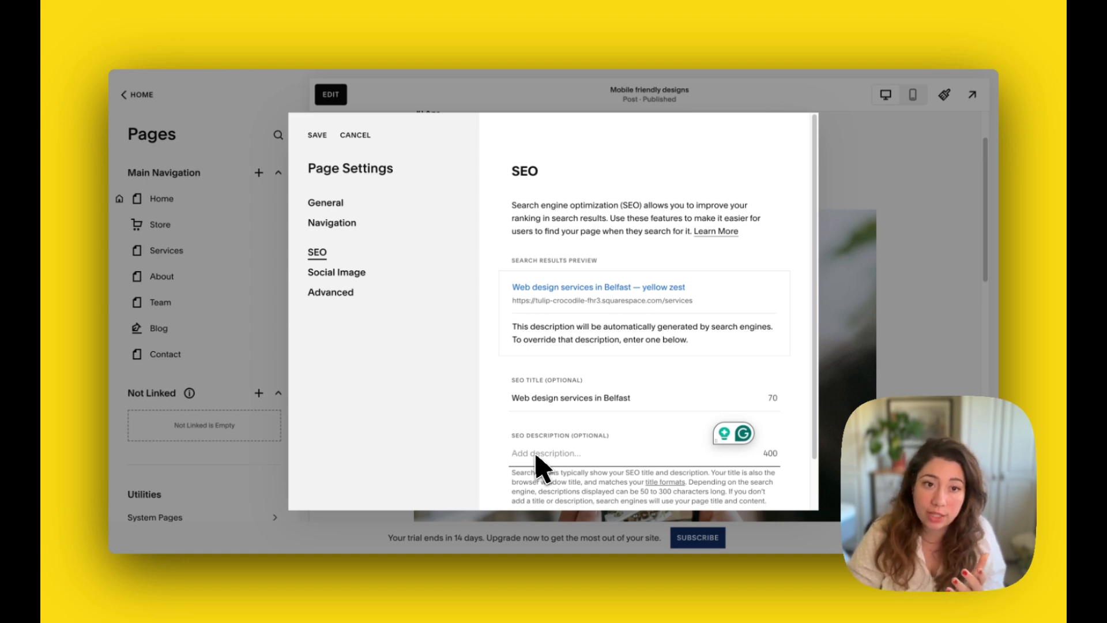
left_click(339, 272)
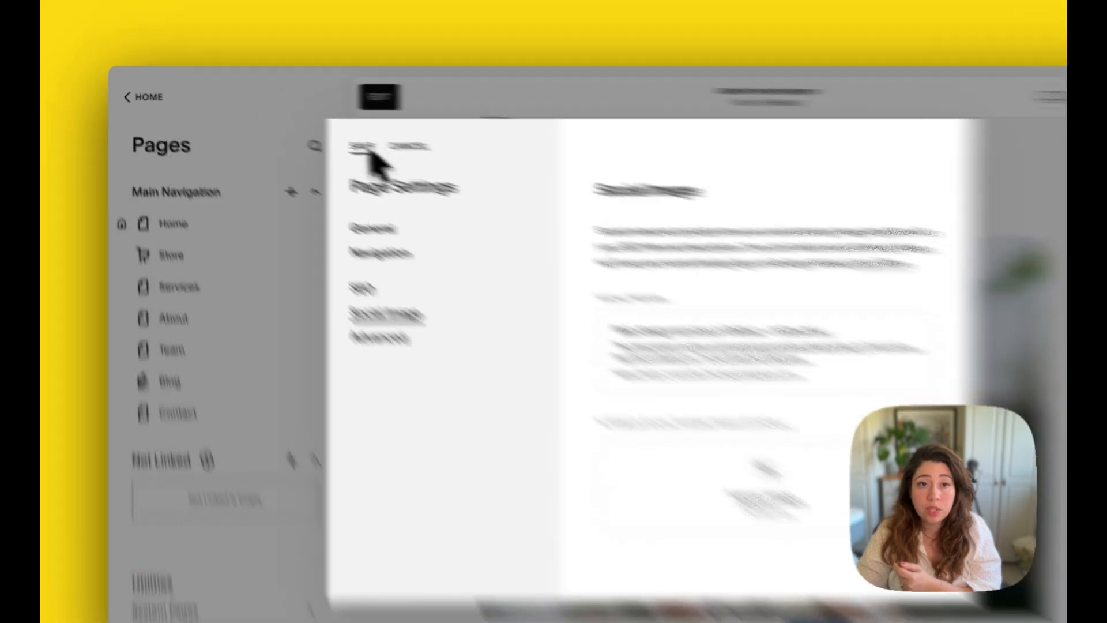
left_click(363, 147)
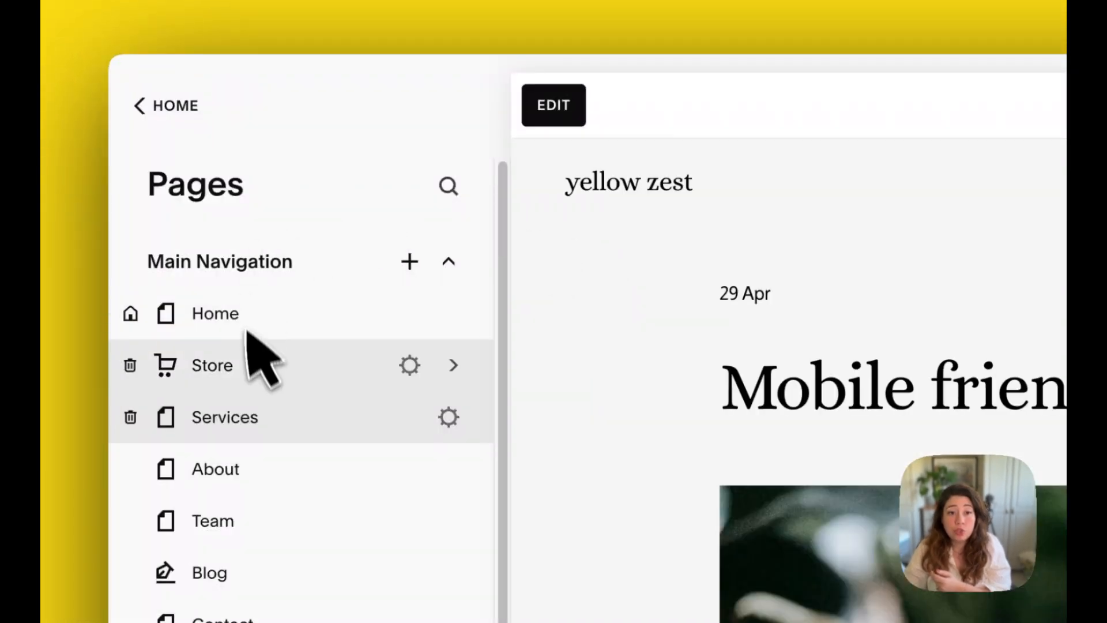
left_click(162, 118)
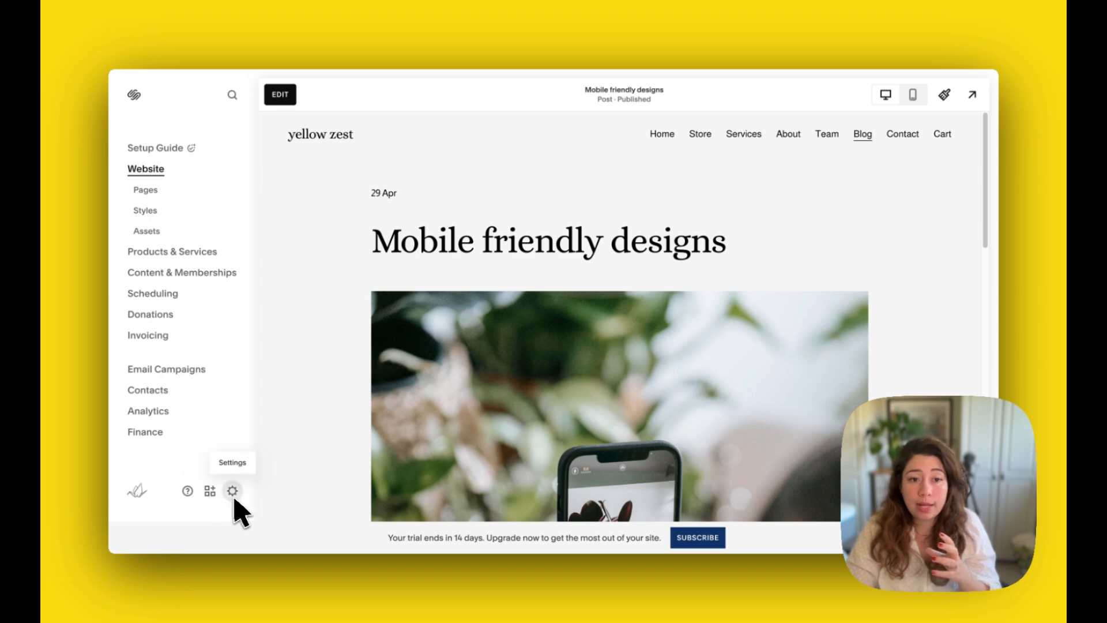
Open the site settings and review the Social Links and Regional Settings pages
mouse_move(137, 498)
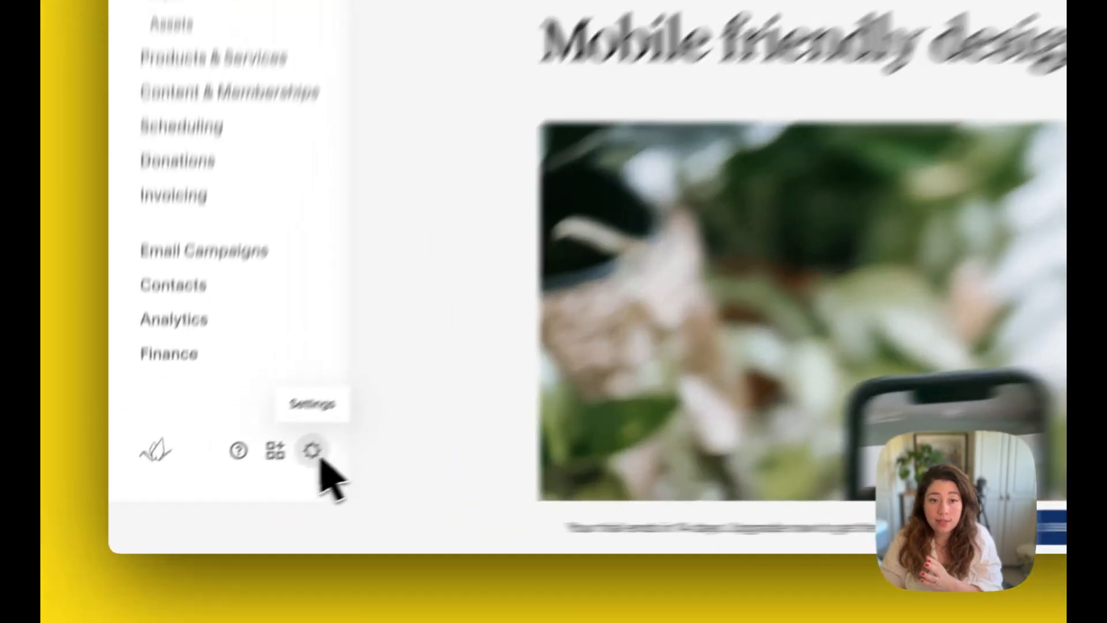
left_click(232, 491)
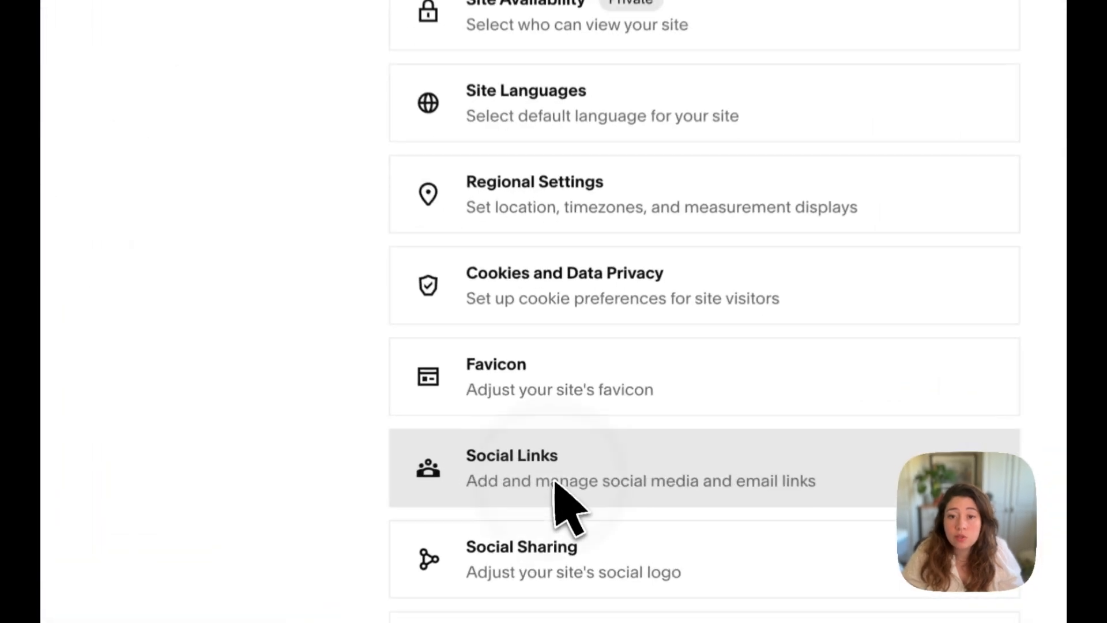
left_click(557, 455)
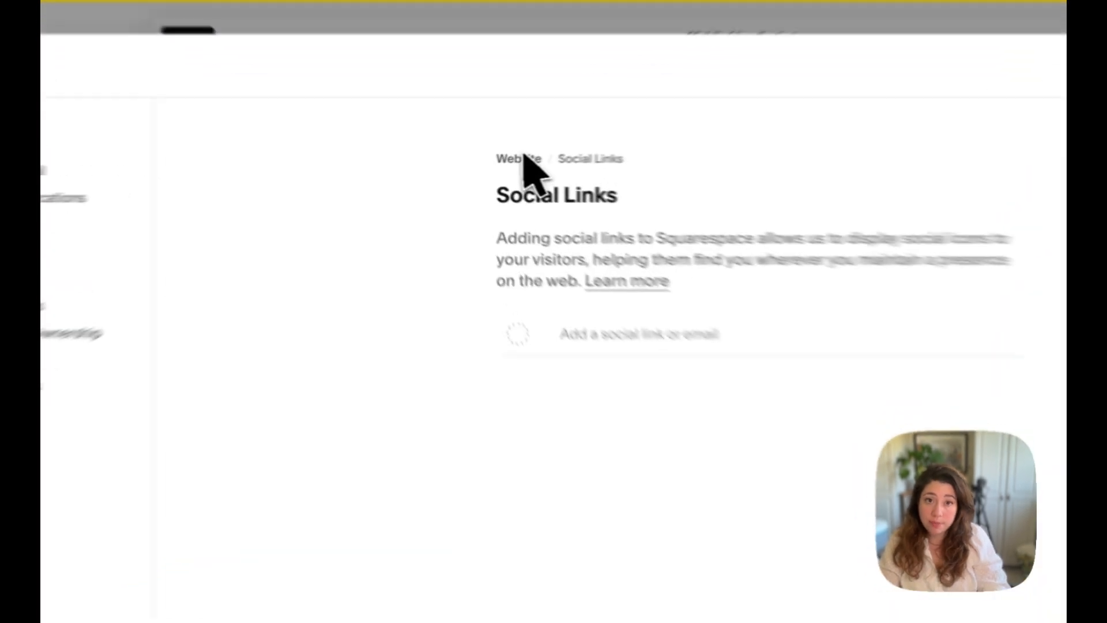
left_click(482, 165)
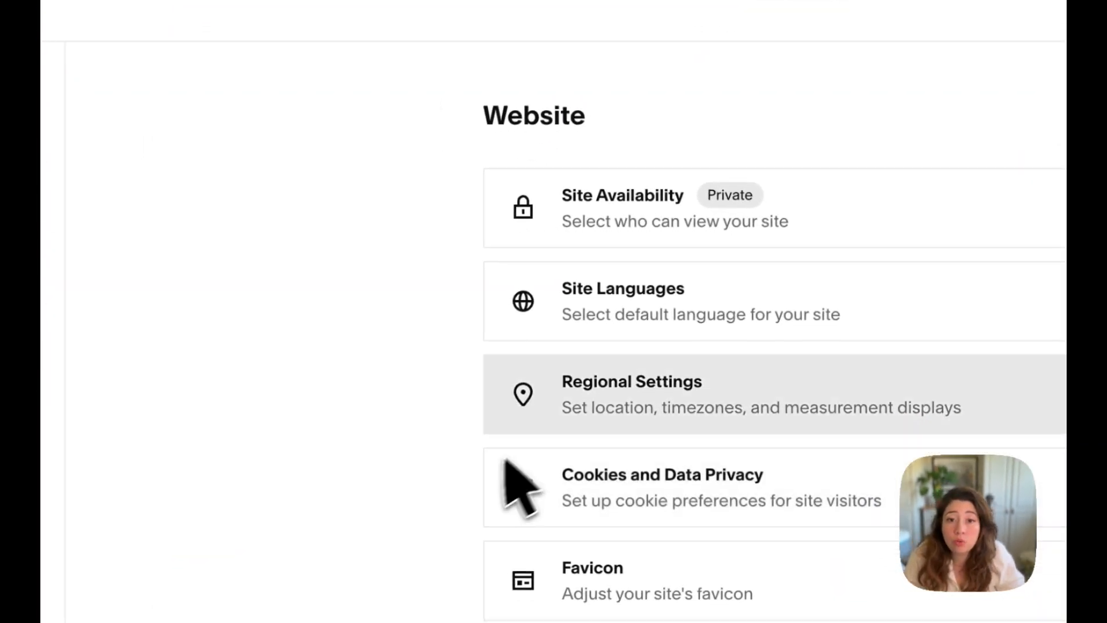
left_click(618, 409)
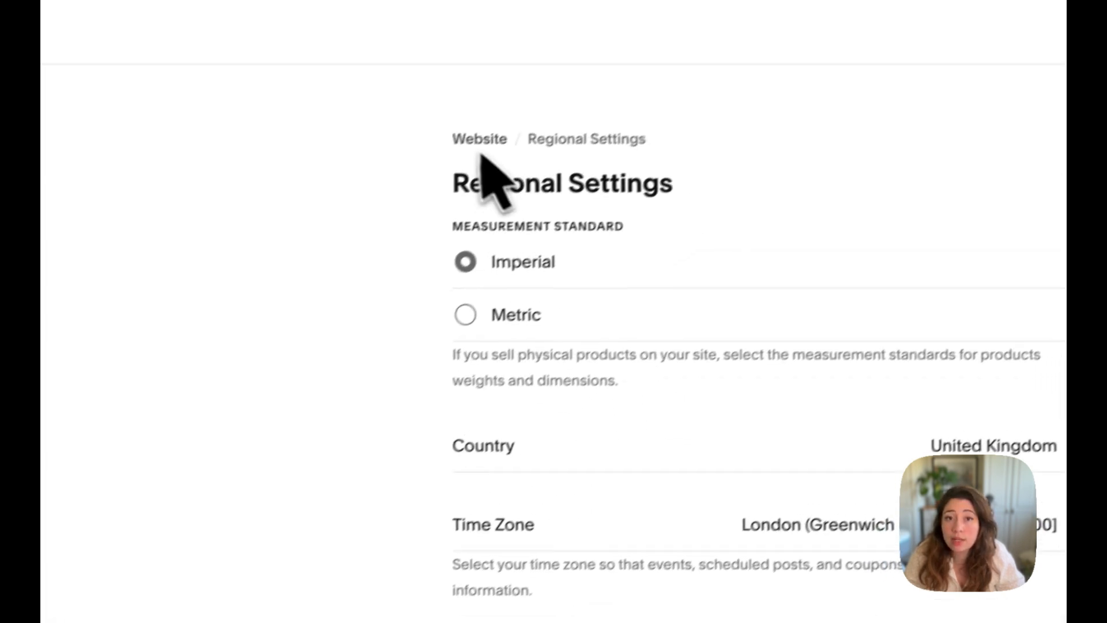
left_click(506, 117)
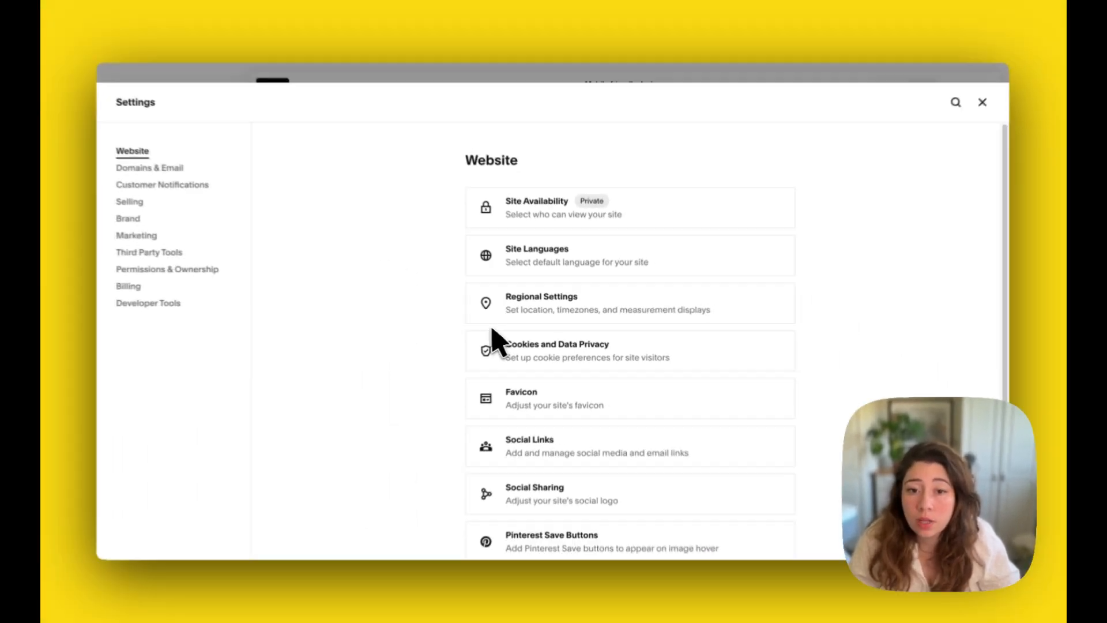
Add Untitled design (10).png from the library as the social sharing logo and save it
scroll(497, 337, "down", 1)
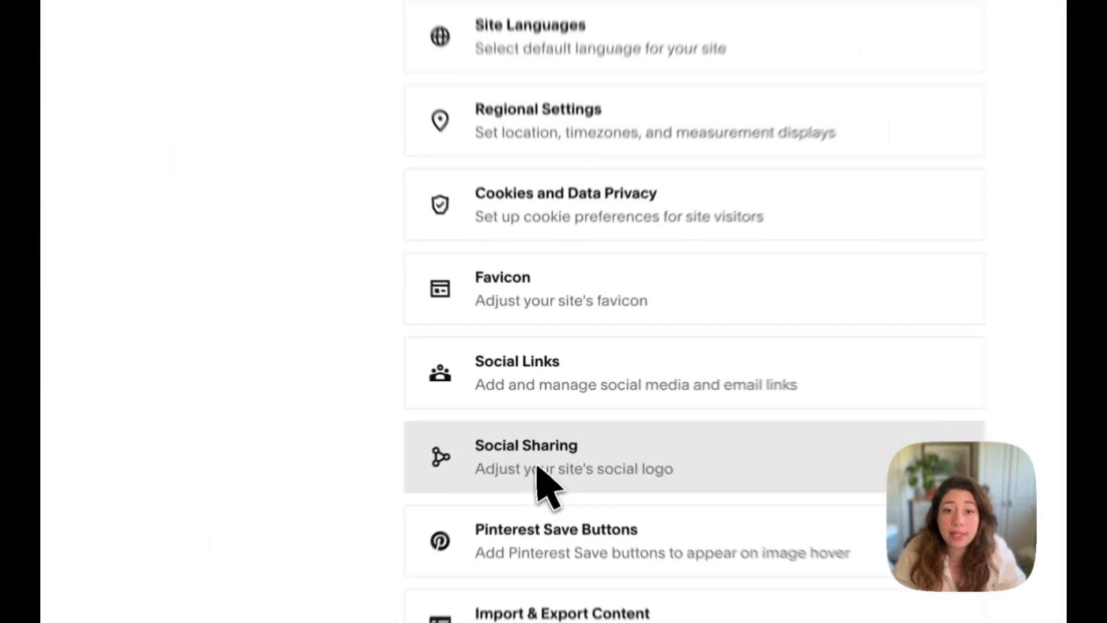
left_click(545, 437)
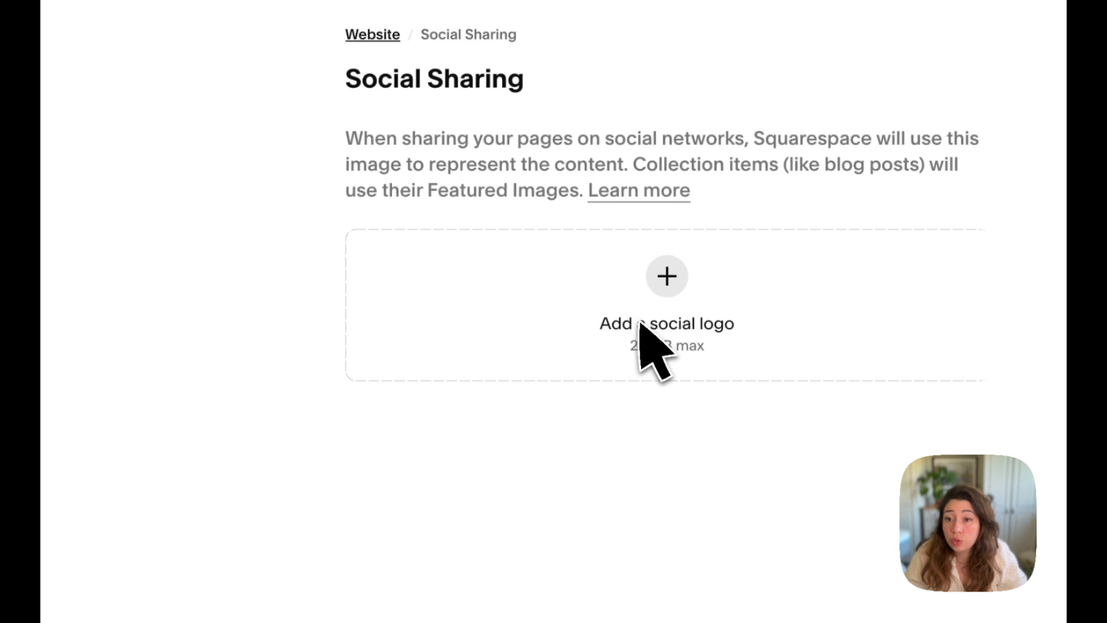
left_click(661, 289)
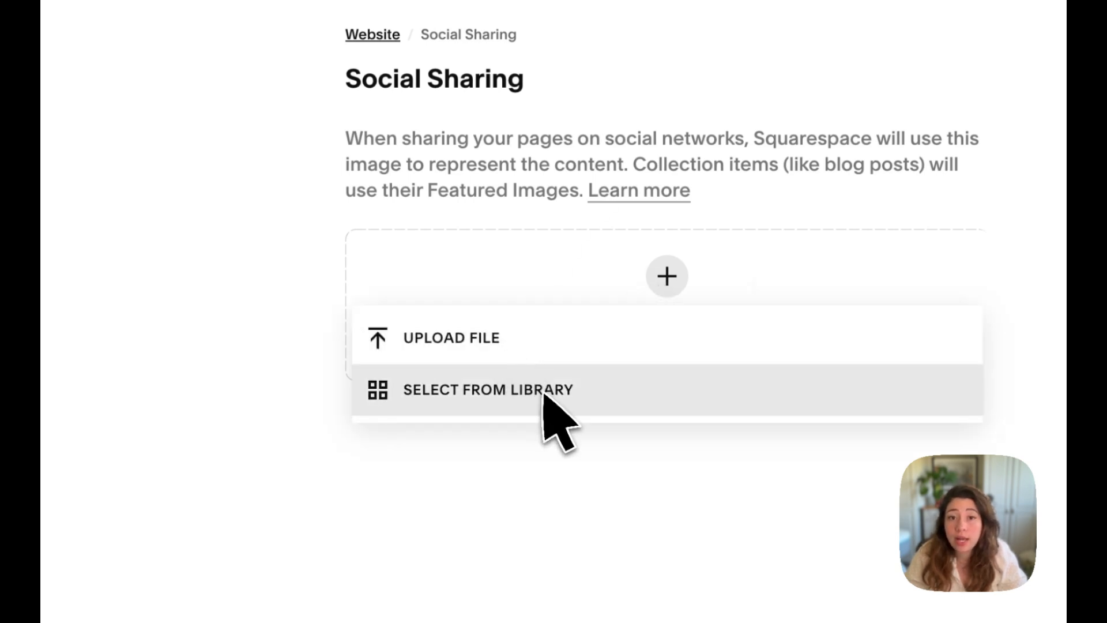
left_click(545, 394)
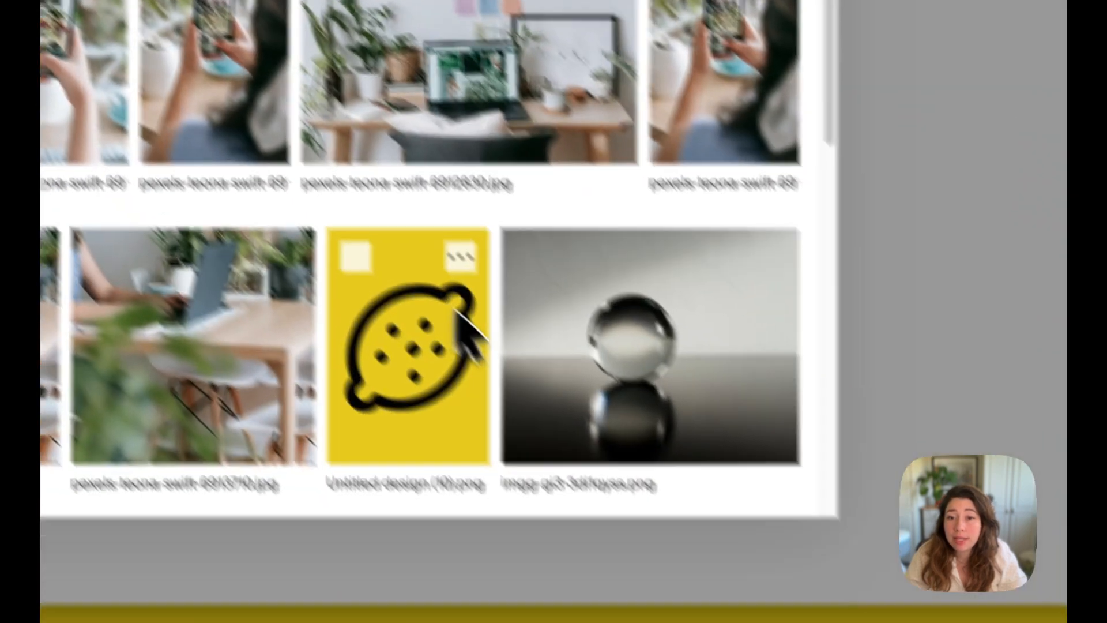
left_click(669, 504)
left_click(720, 428)
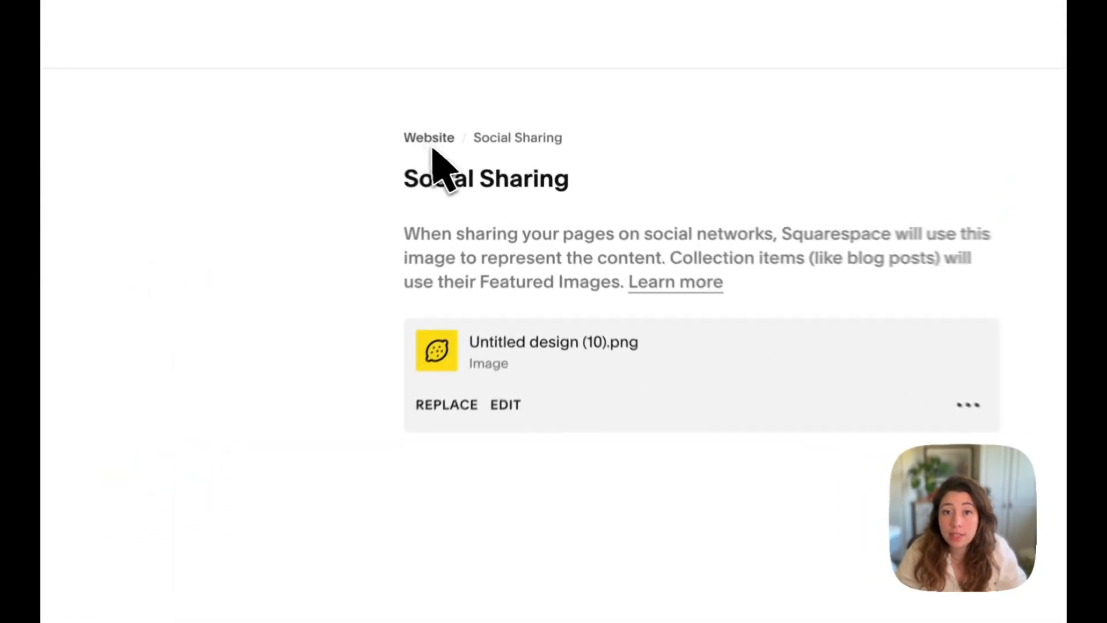
left_click(483, 168)
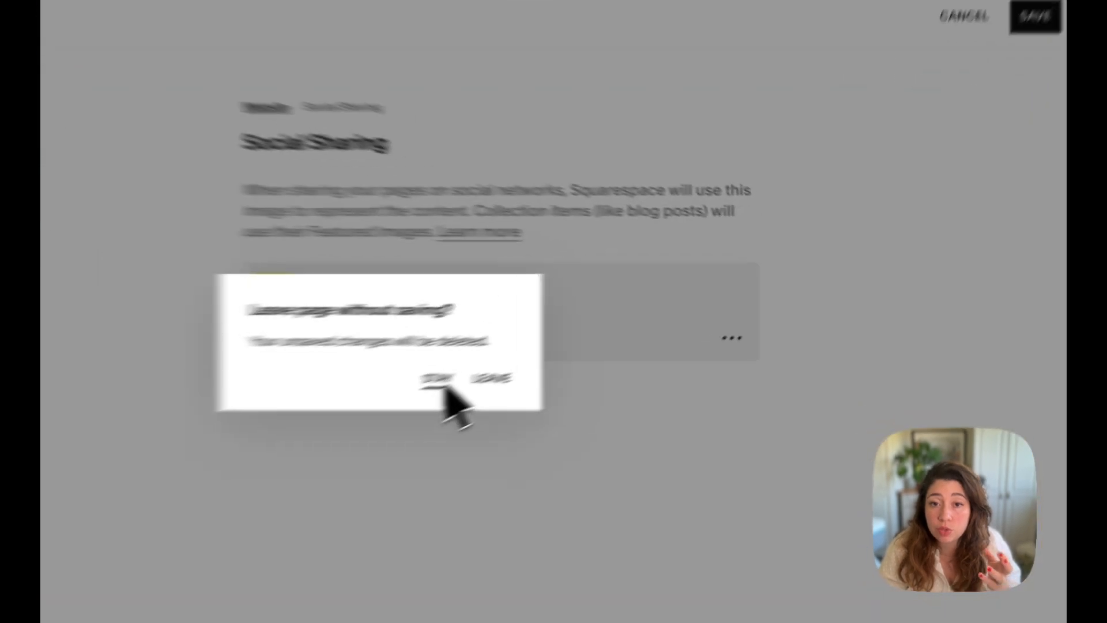
left_click(589, 335)
left_click(963, 107)
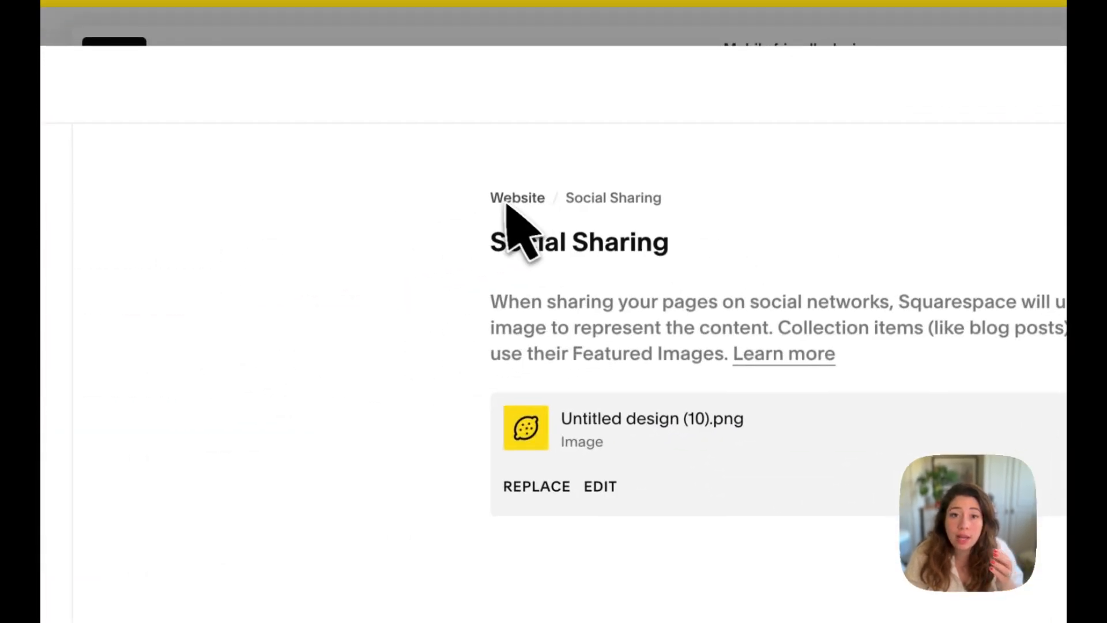
left_click(503, 202)
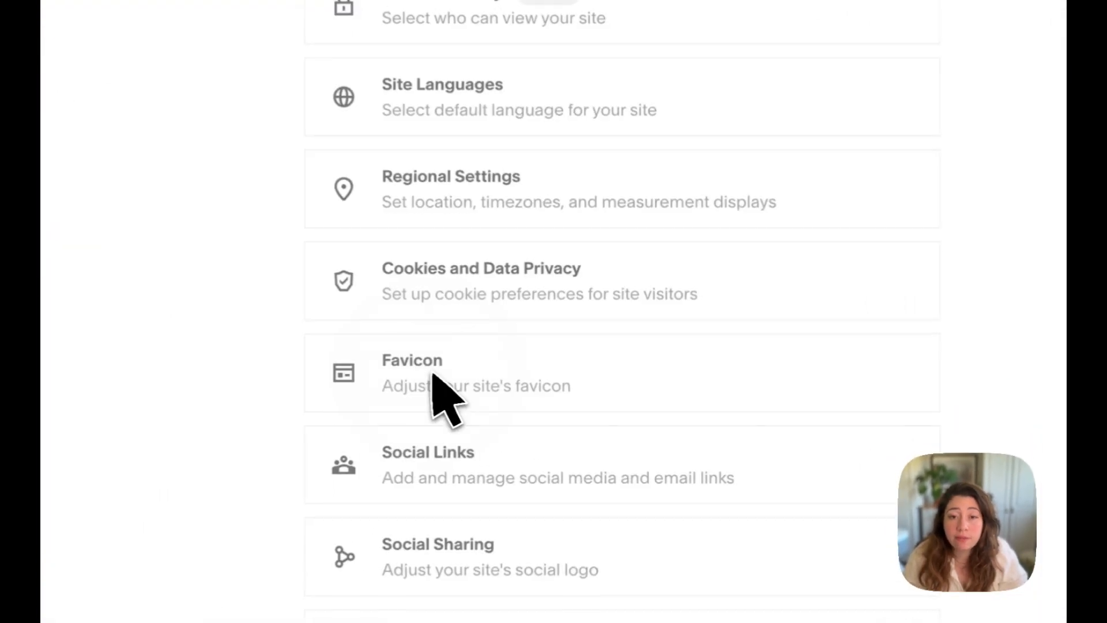
Set the default favicon to Untitled design (10).png from the library and save it
left_click(533, 396)
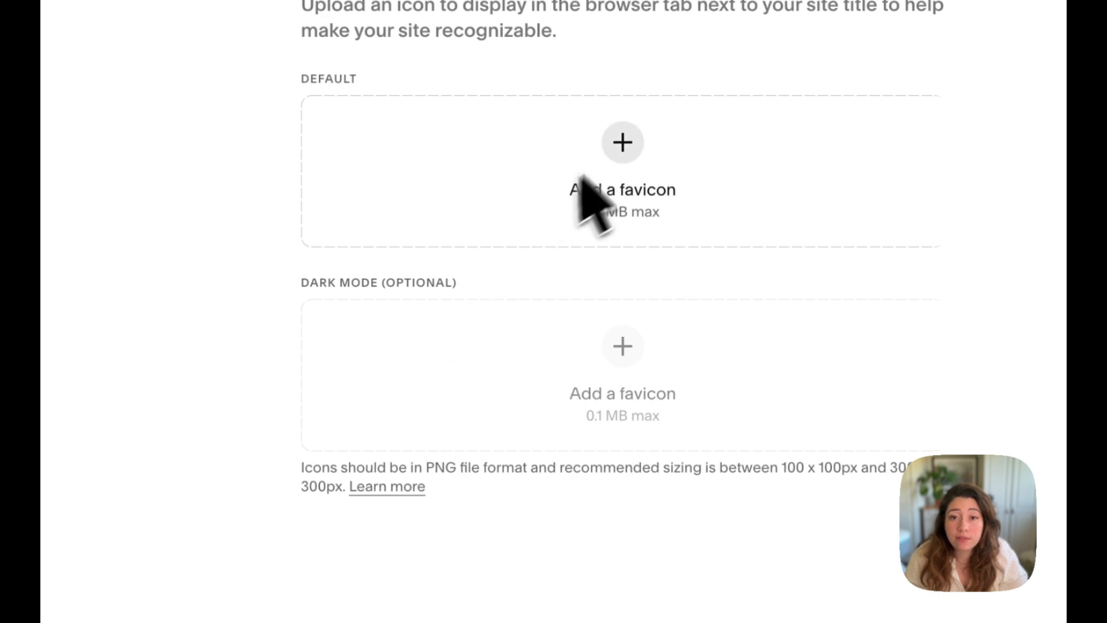
left_click(618, 152)
left_click(461, 239)
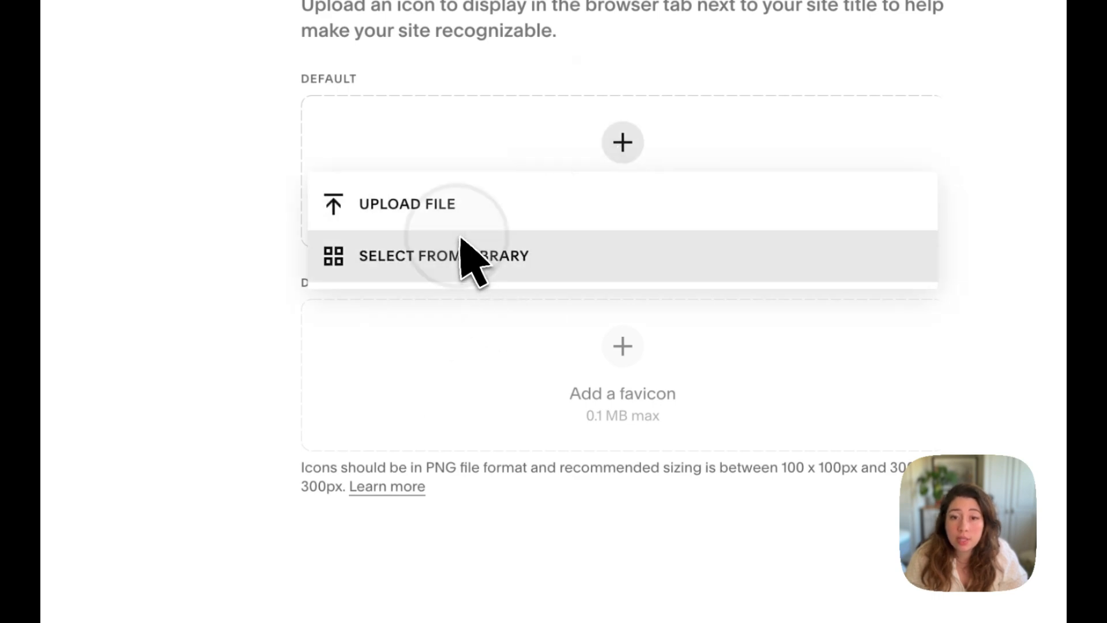
left_click(544, 395)
left_click(767, 478)
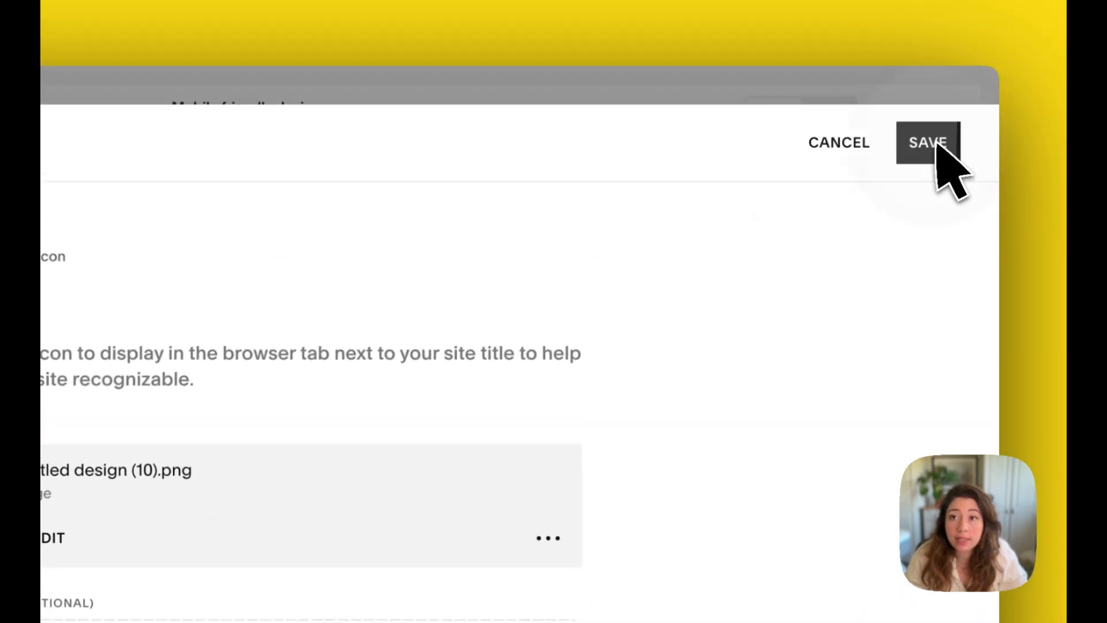
left_click(1028, 54)
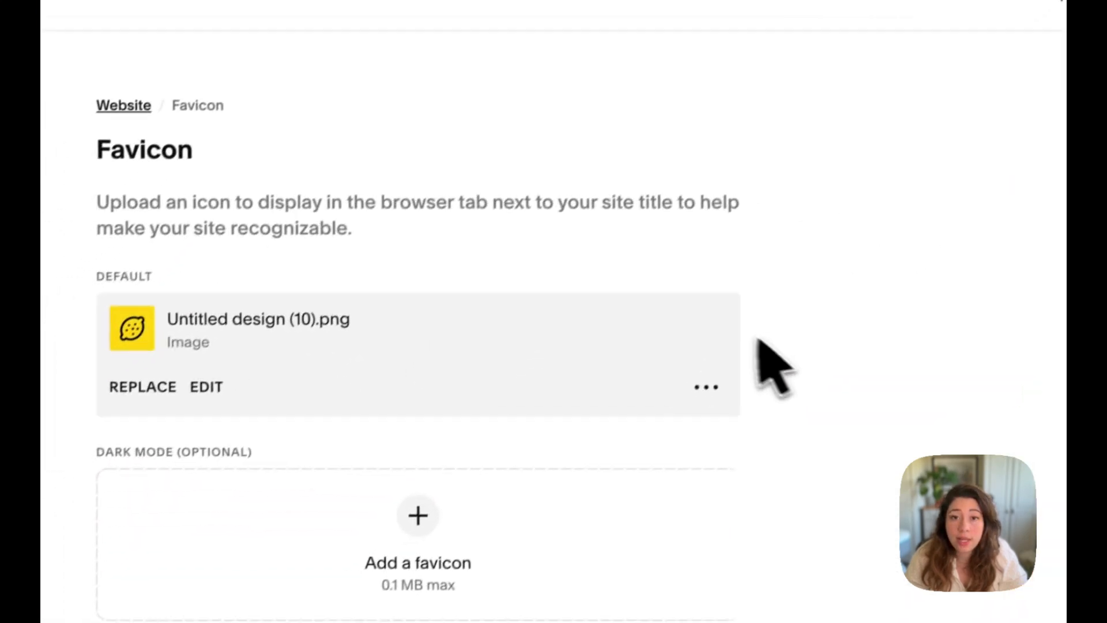
left_click(124, 105)
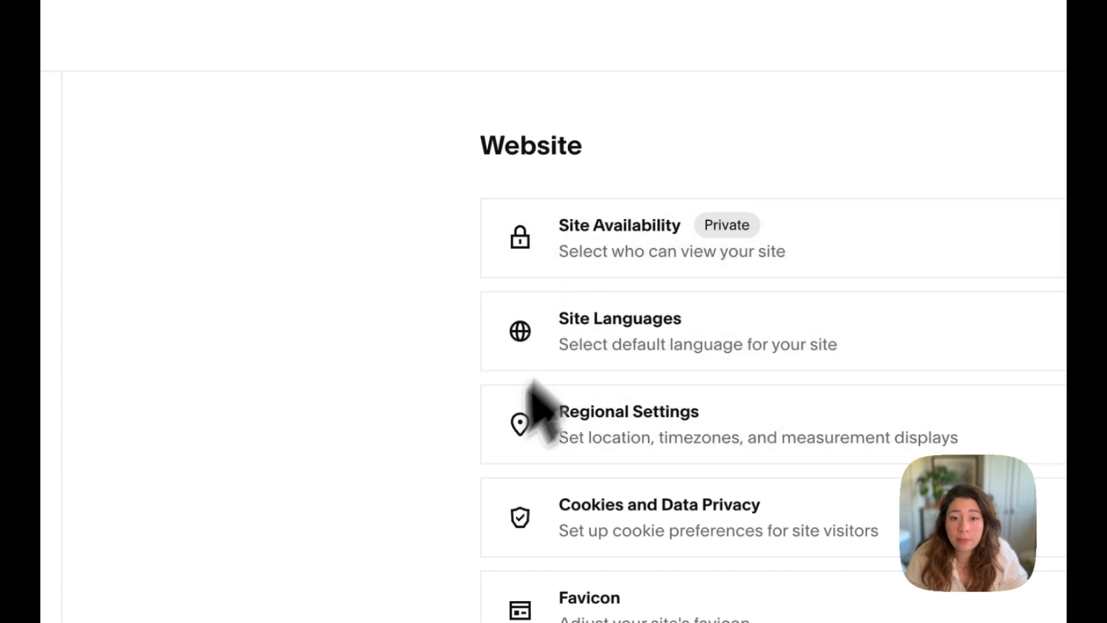
Review the Crawlers settings, then close the settings
scroll(630, 542, "down", 4)
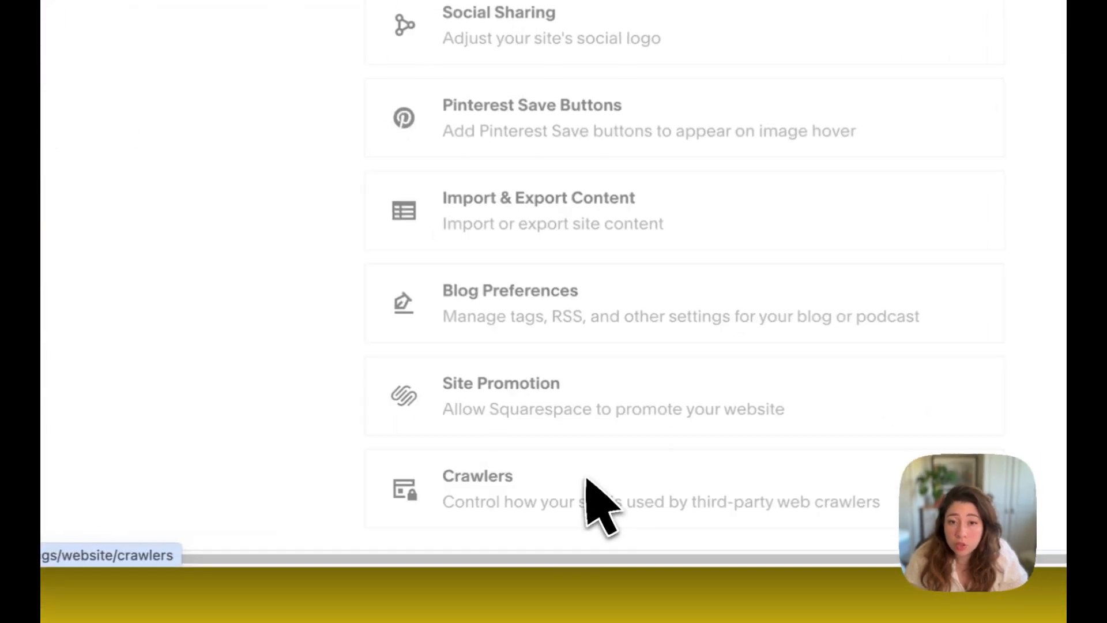
left_click(624, 520)
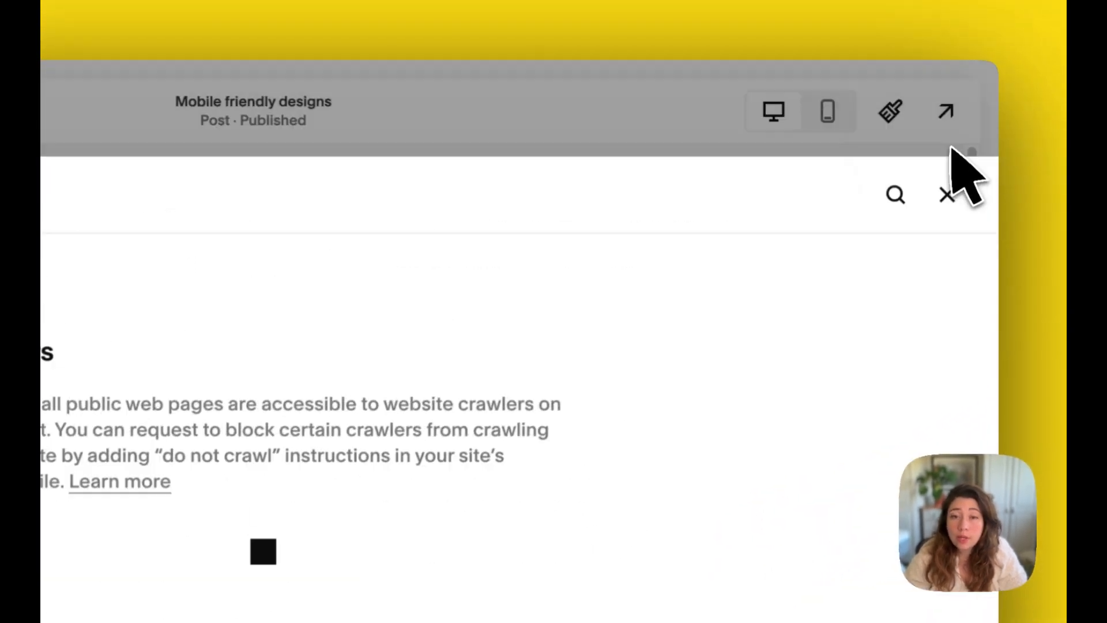
left_click(964, 118)
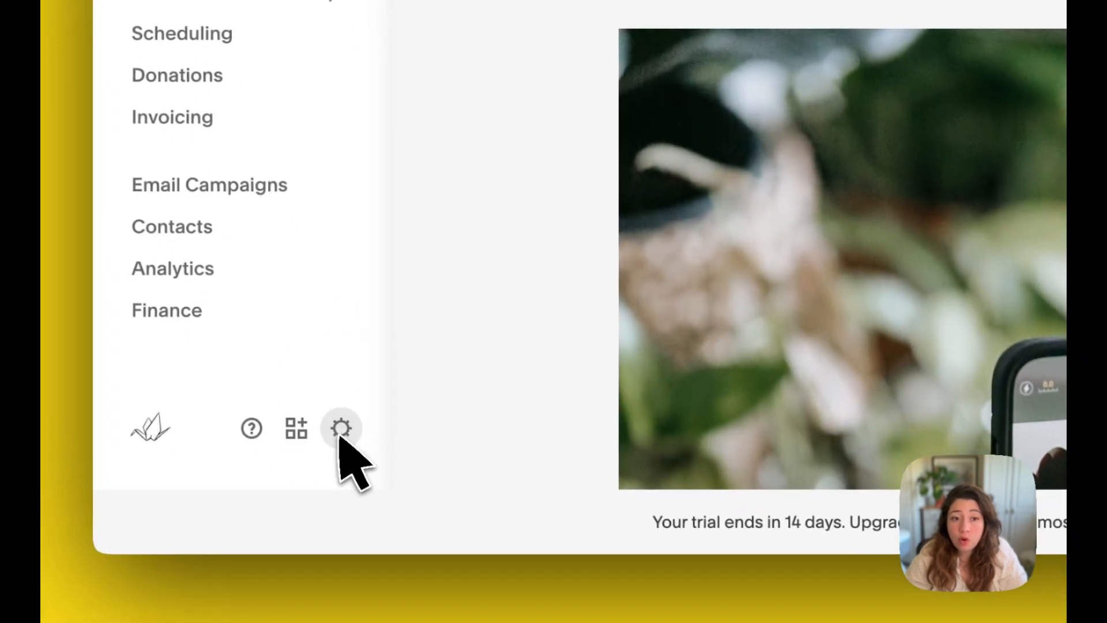
Reopen the settings, view the Social Links page, and close the settings again
left_click(341, 426)
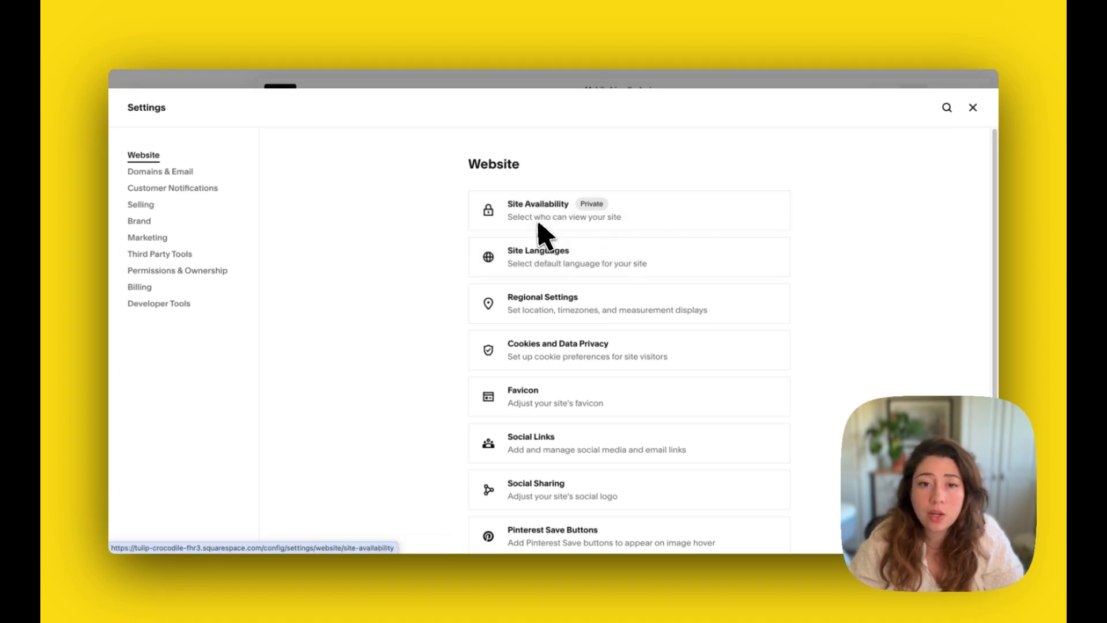
scroll(464, 313, "down", 3)
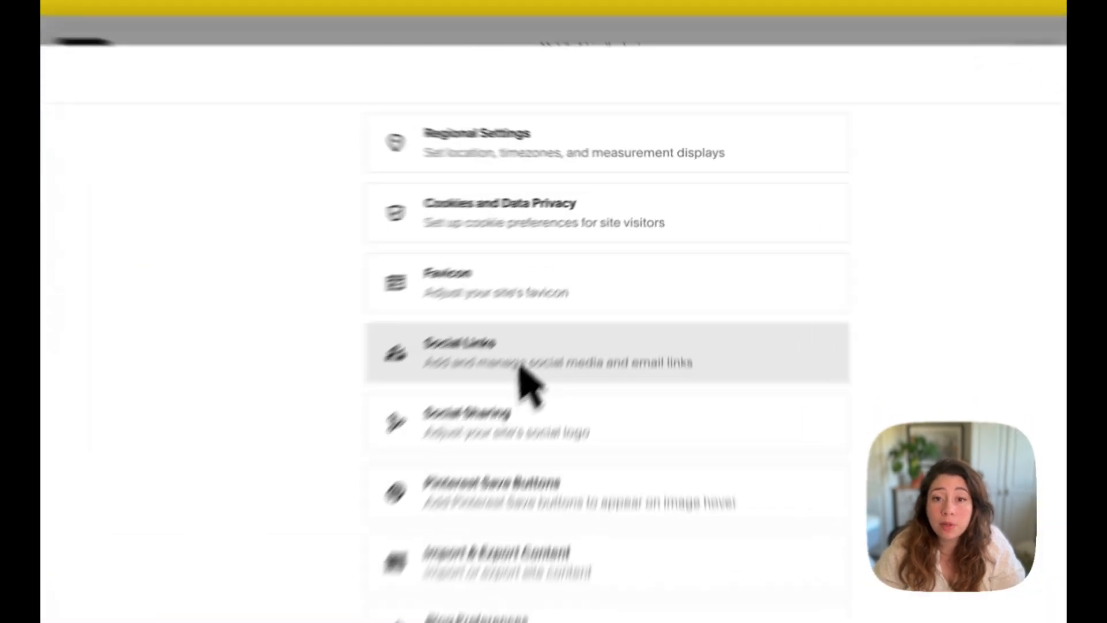
left_click(568, 303)
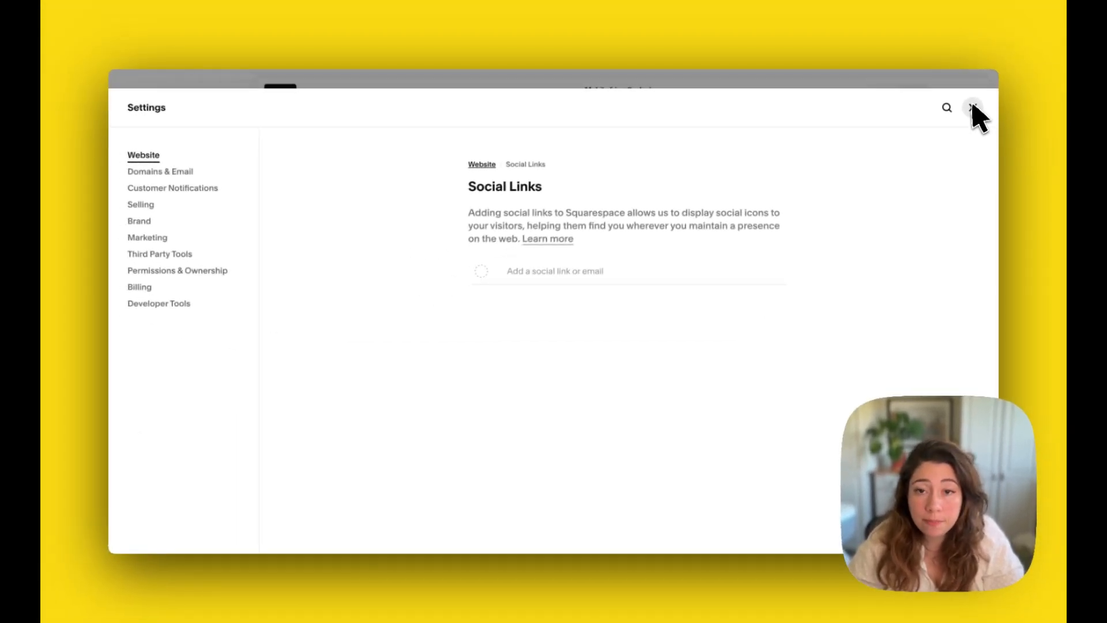
left_click(973, 108)
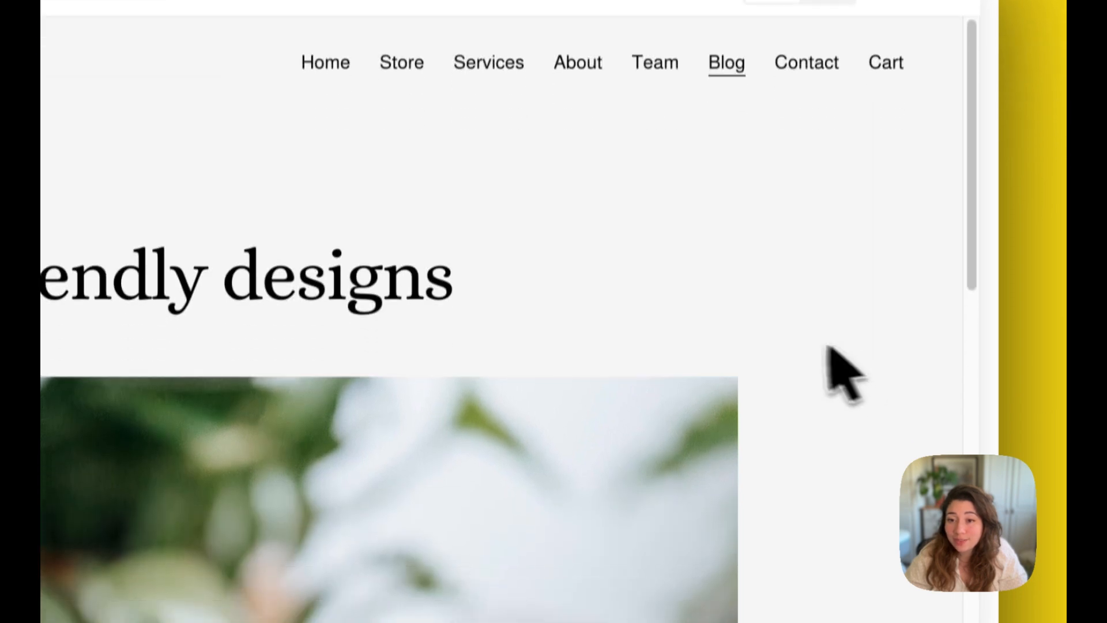